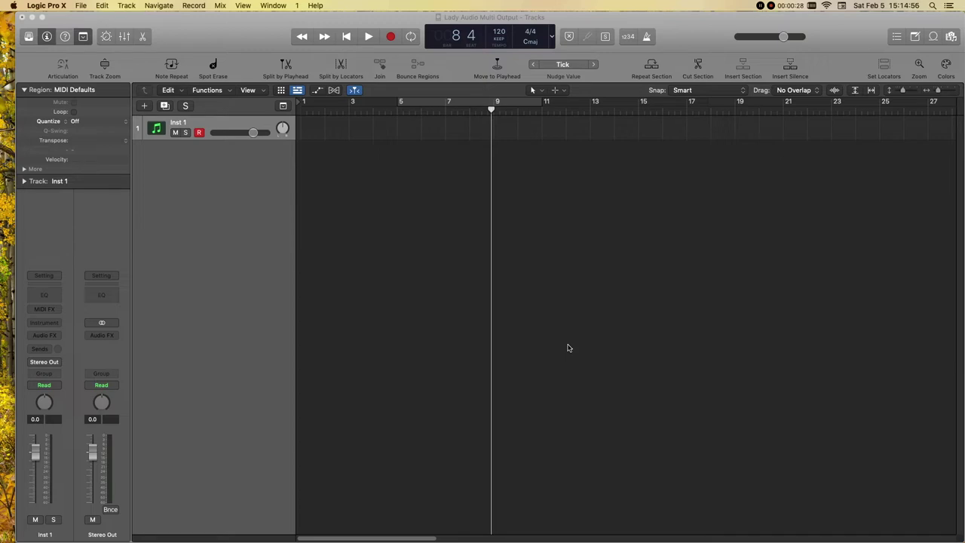
Activate the Logic window and open the New Tracks dialog with its Software Instrument defaults.
click(255, 24)
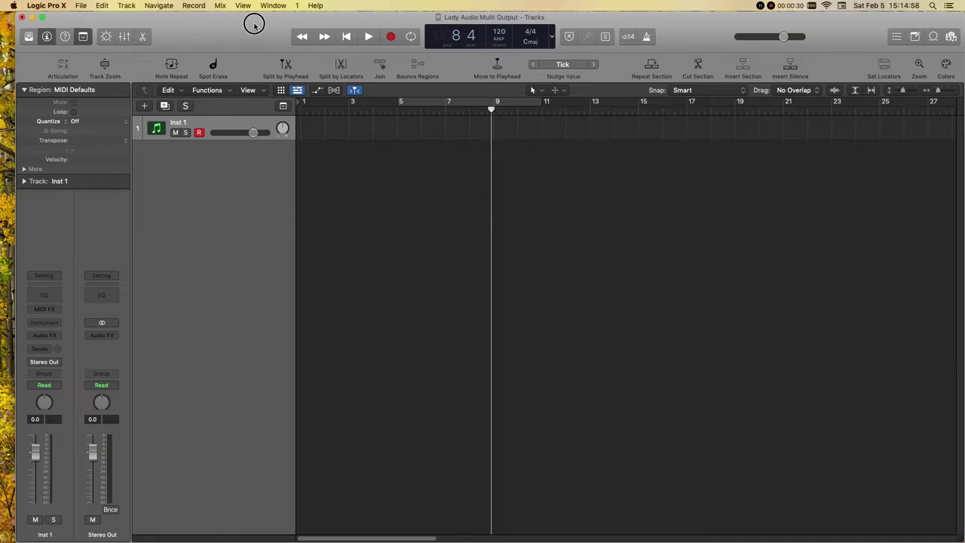
click(144, 107)
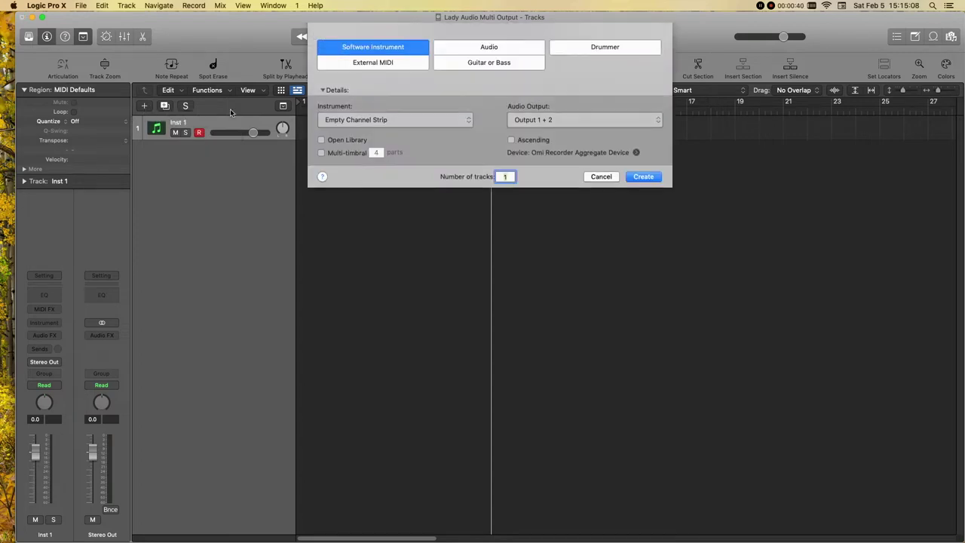
Create a software instrument track loaded with EZdrummer Multi-Output (16xStereo).
click(324, 90)
click(323, 91)
click(441, 123)
mouse_move(355, 365)
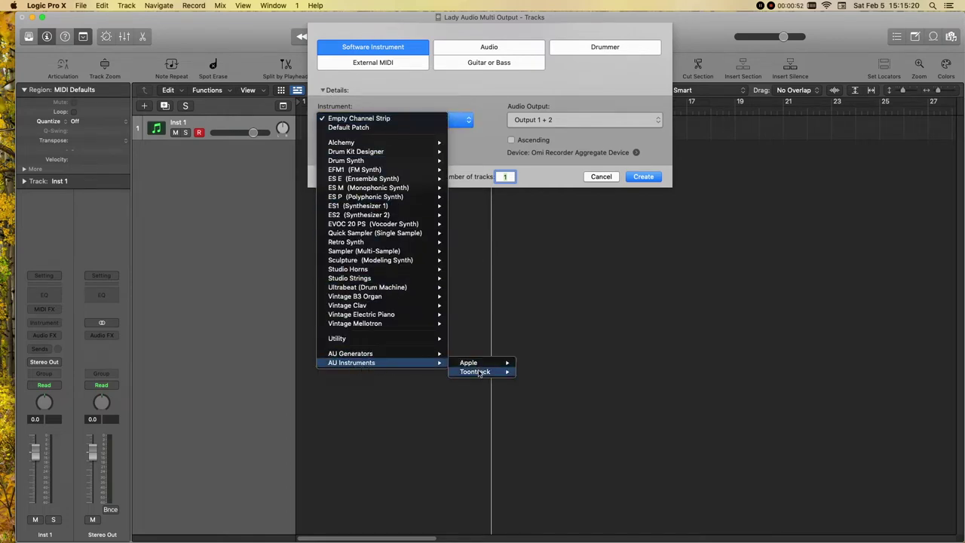
mouse_move(478, 373)
mouse_move(537, 376)
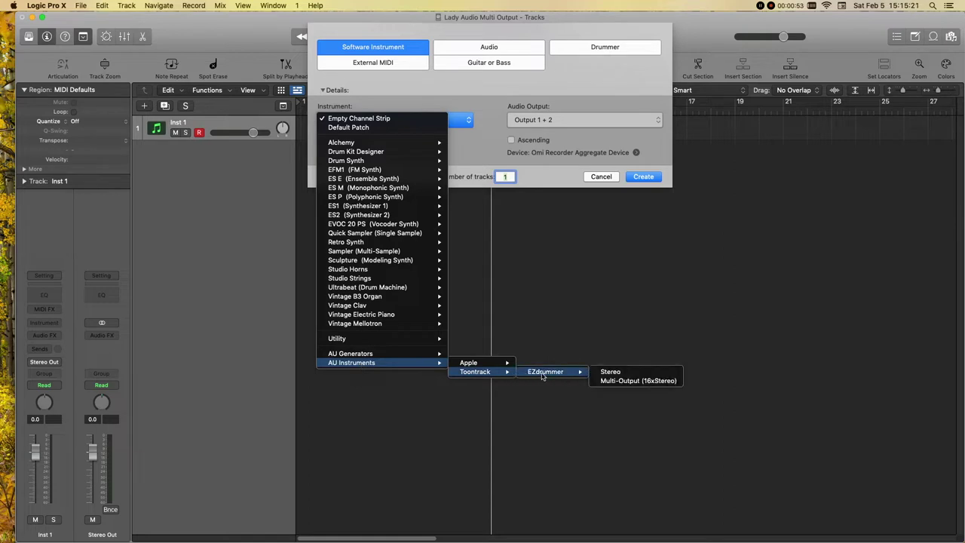
click(625, 382)
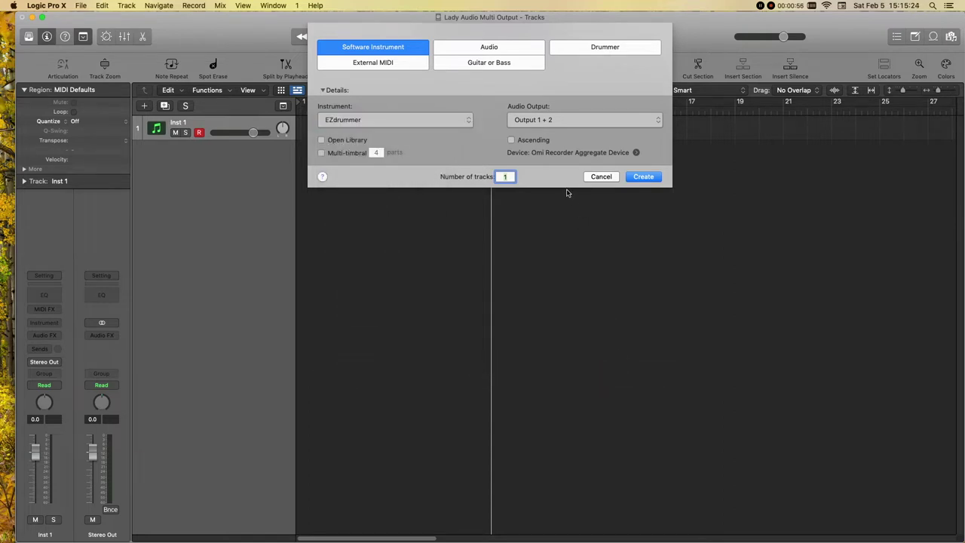
click(645, 177)
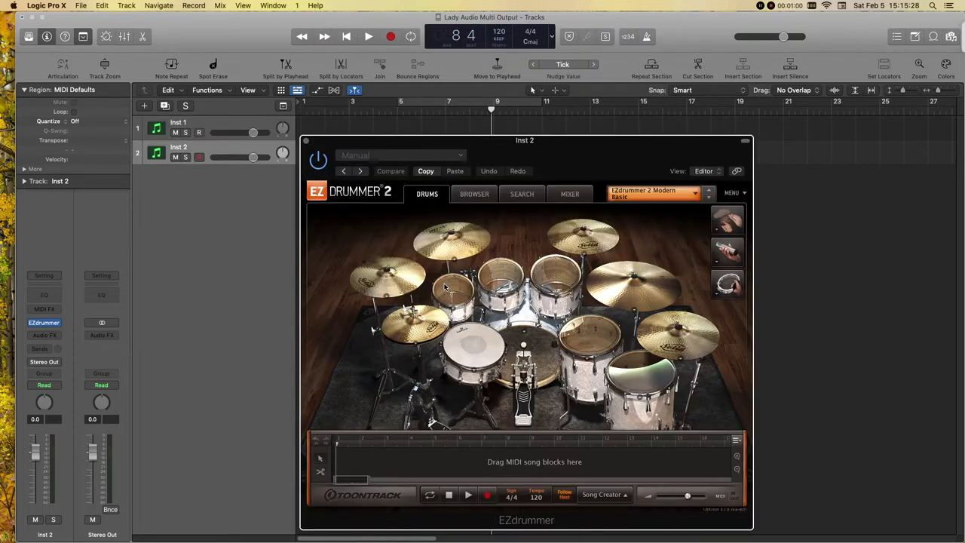
Delete the empty Inst 1 track, keeping only the EZdrummer track Inst 2.
double_click(219, 126)
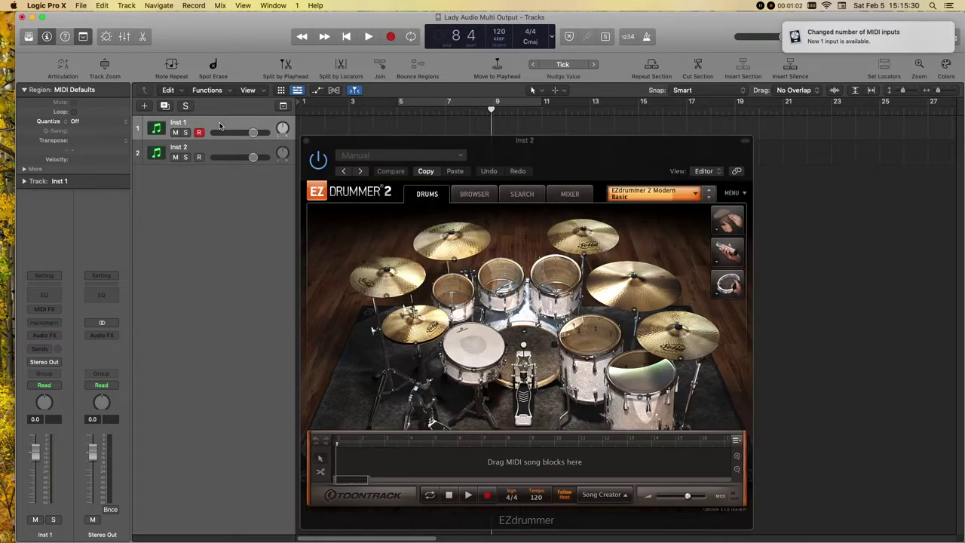
click(155, 127)
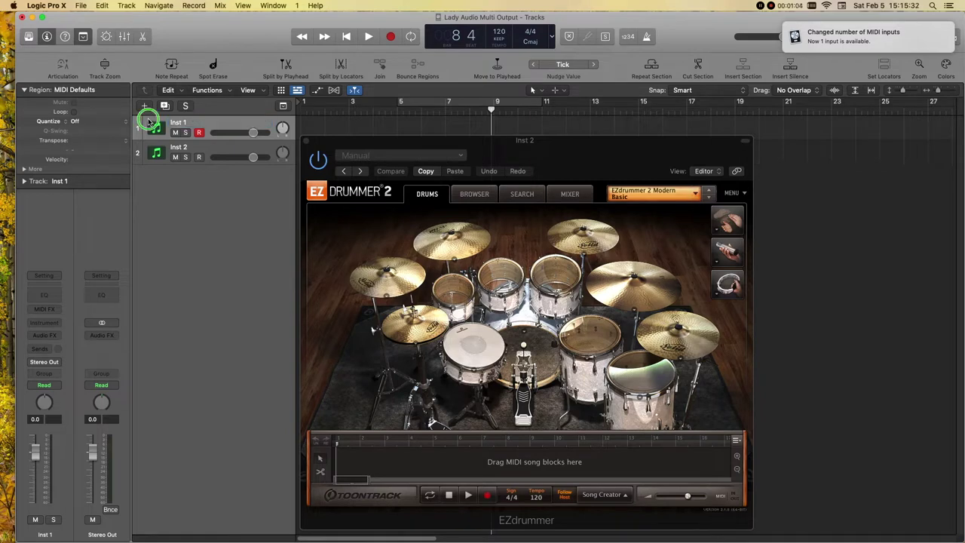
click(155, 128)
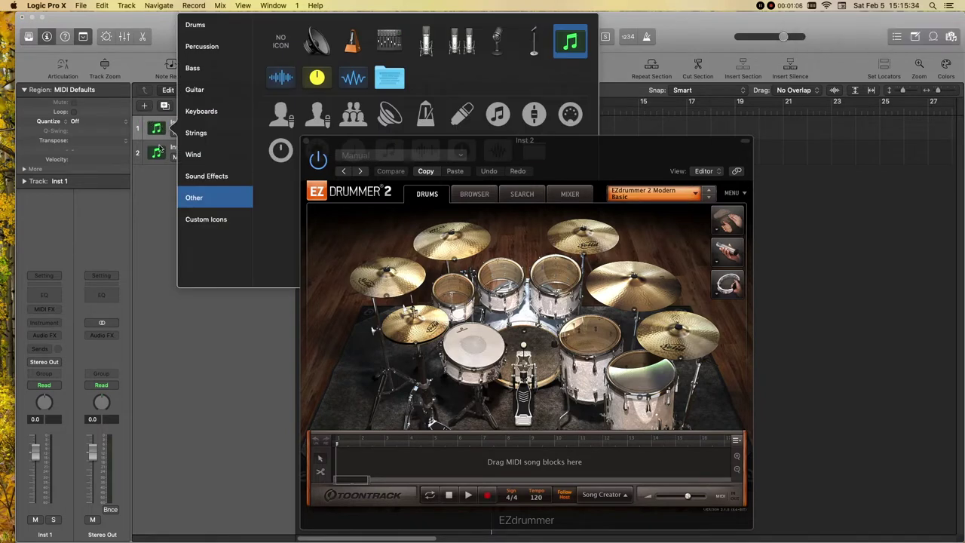
click(140, 129)
right_click(212, 126)
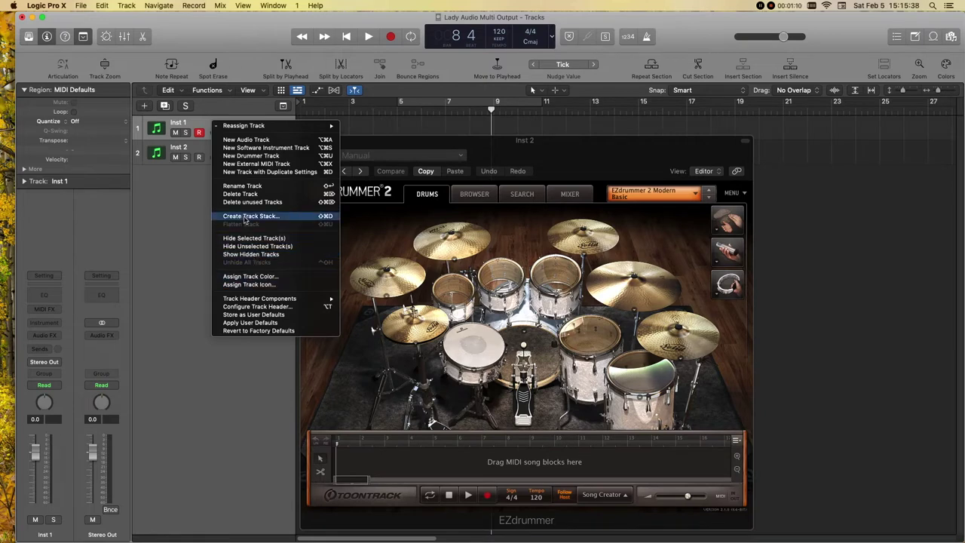
click(241, 194)
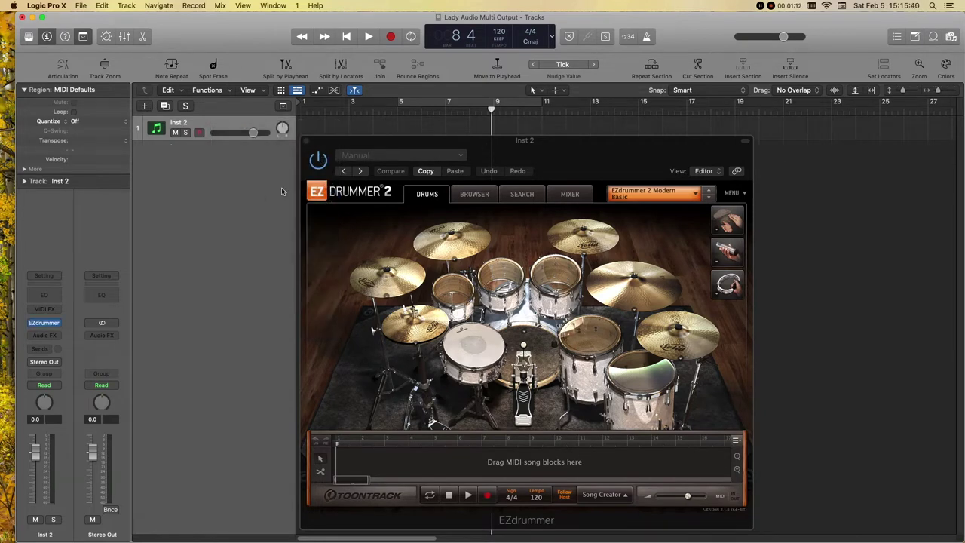
mouse_move(607, 158)
mouse_down()
mouse_move(590, 143)
mouse_move(617, 143)
mouse_up()
Load EZdrummer's Rock! Original Mix kit preset and switch to the groove Browser.
click(700, 180)
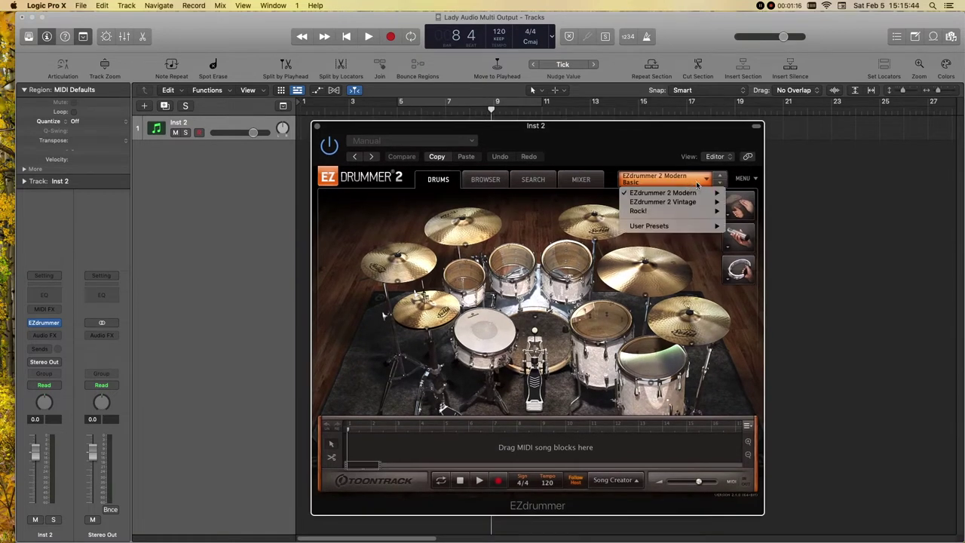
mouse_move(662, 214)
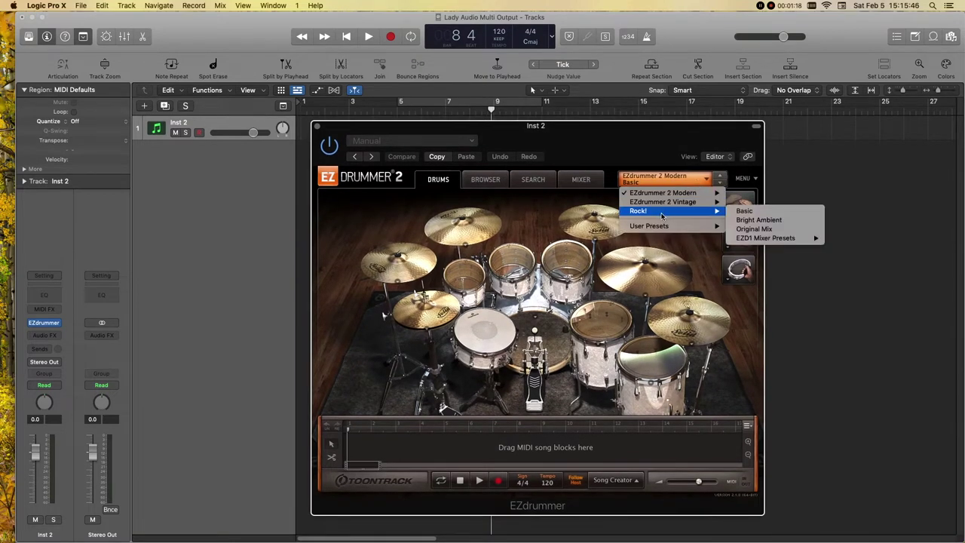
click(755, 229)
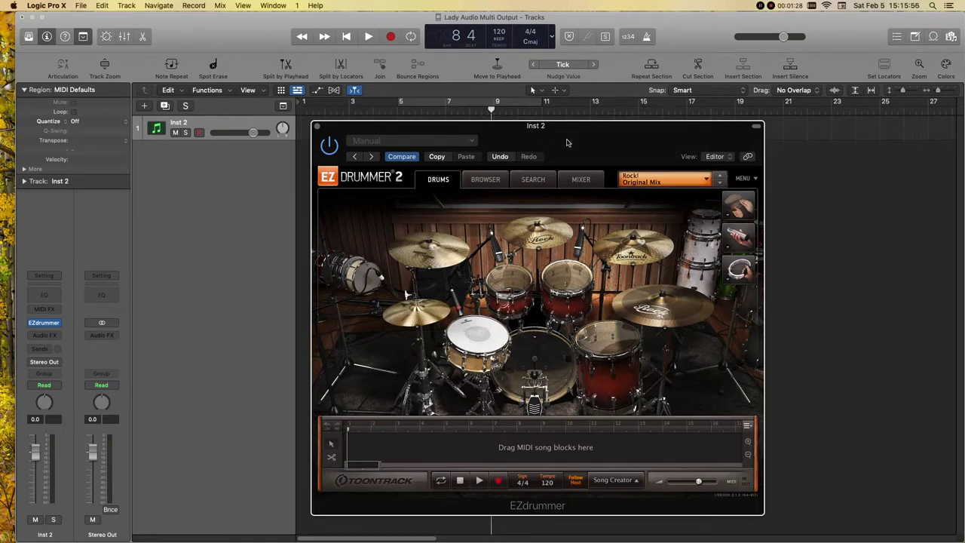
drag(568, 142, 766, 162)
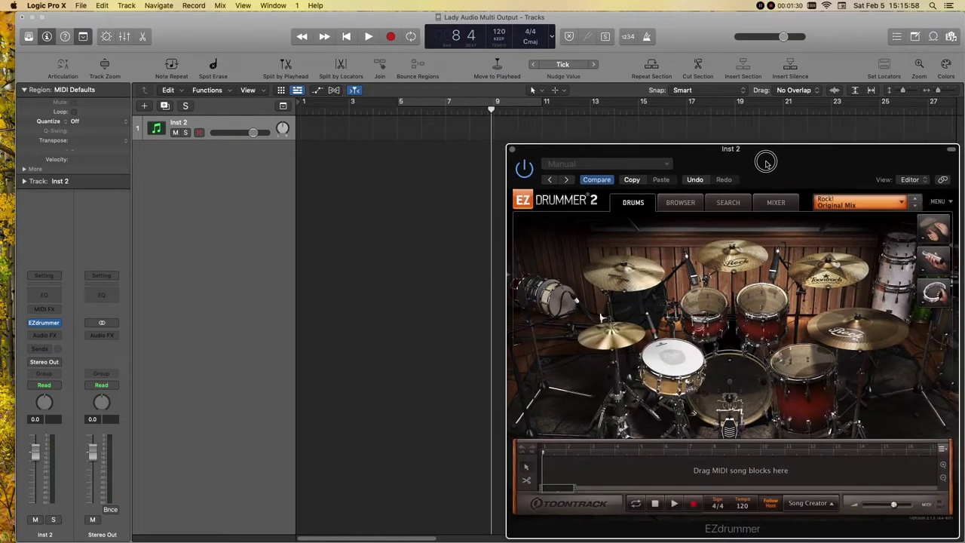
click(682, 203)
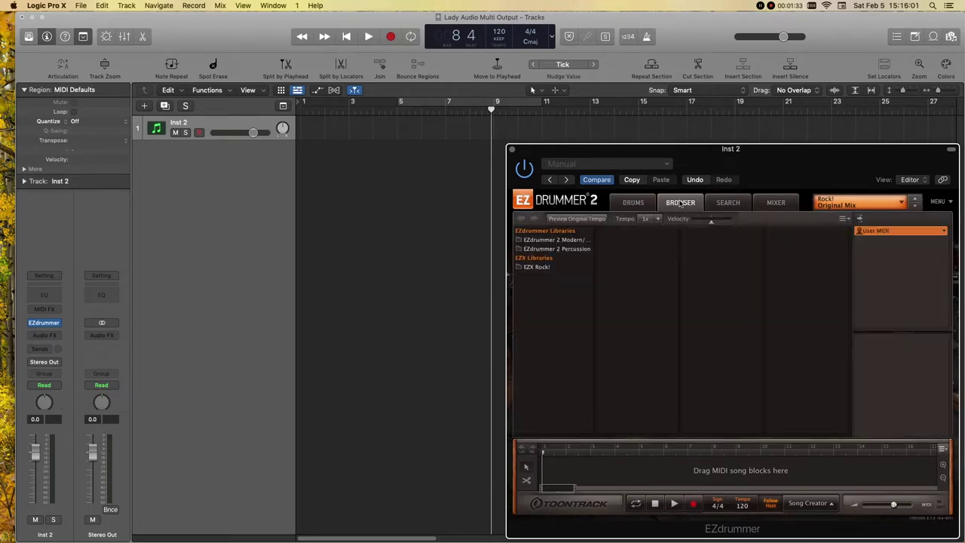
Place The Races 80 BPM Pre Chorus Variation 03 from EZX Rock! Straight 4/4 at the start of Inst 2.
click(536, 269)
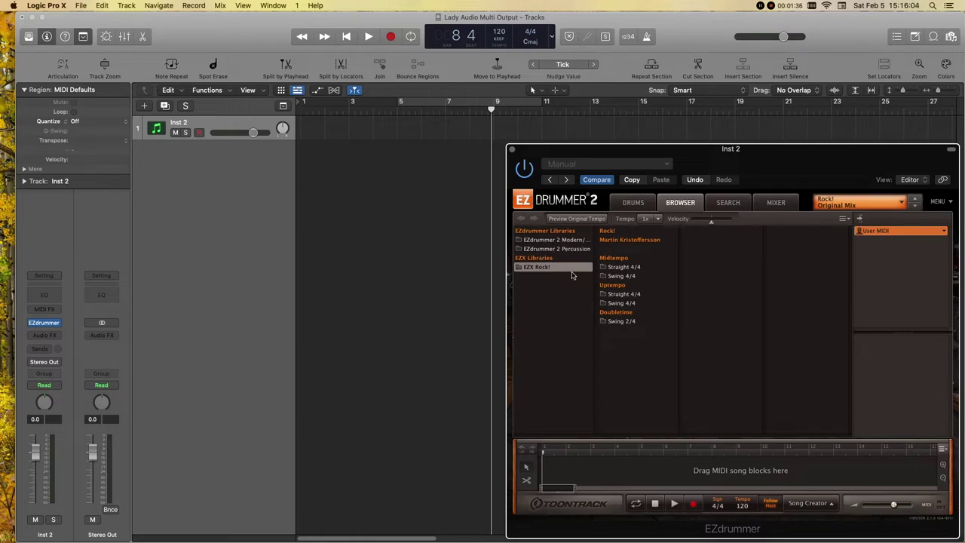
click(620, 268)
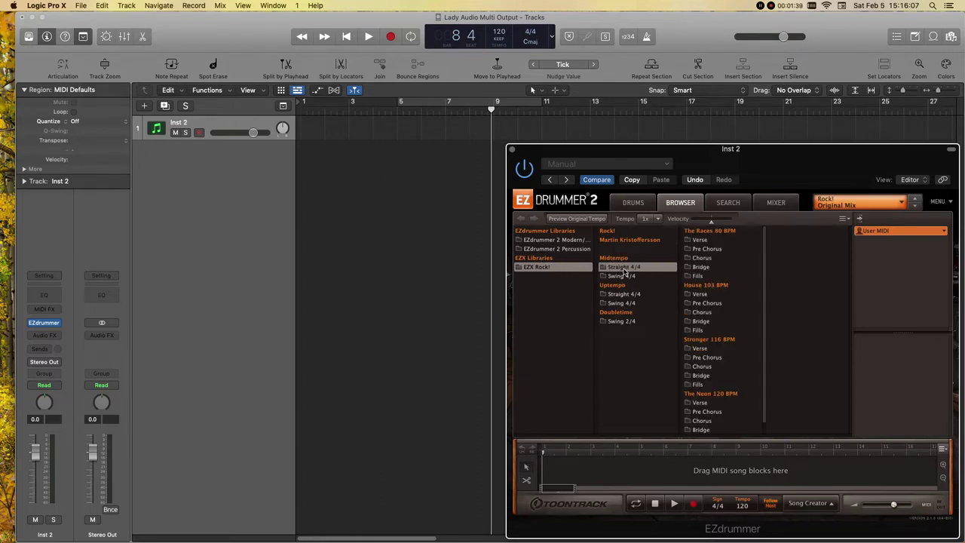
click(707, 250)
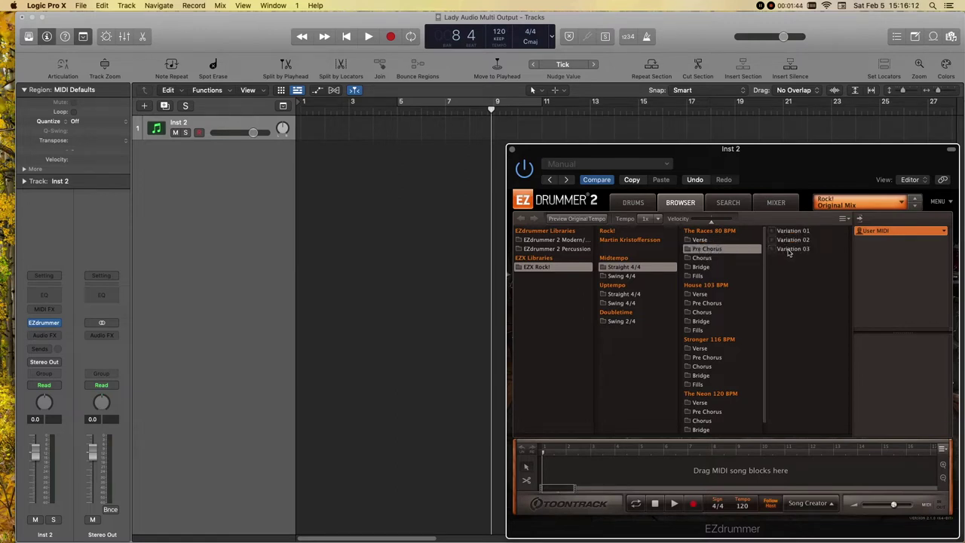
drag(788, 252, 305, 133)
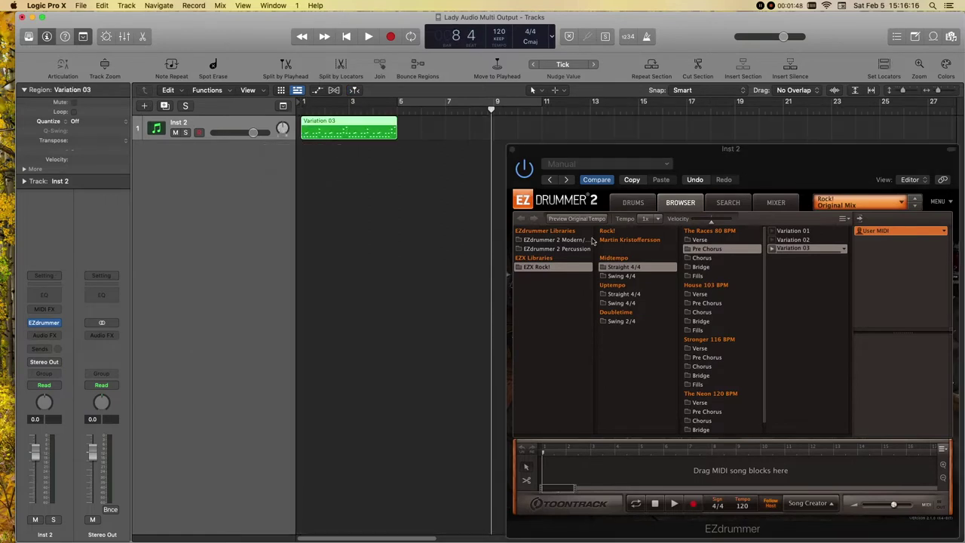
Add a fill and a Chorus Variation 03 after it, then select all three regions.
click(702, 277)
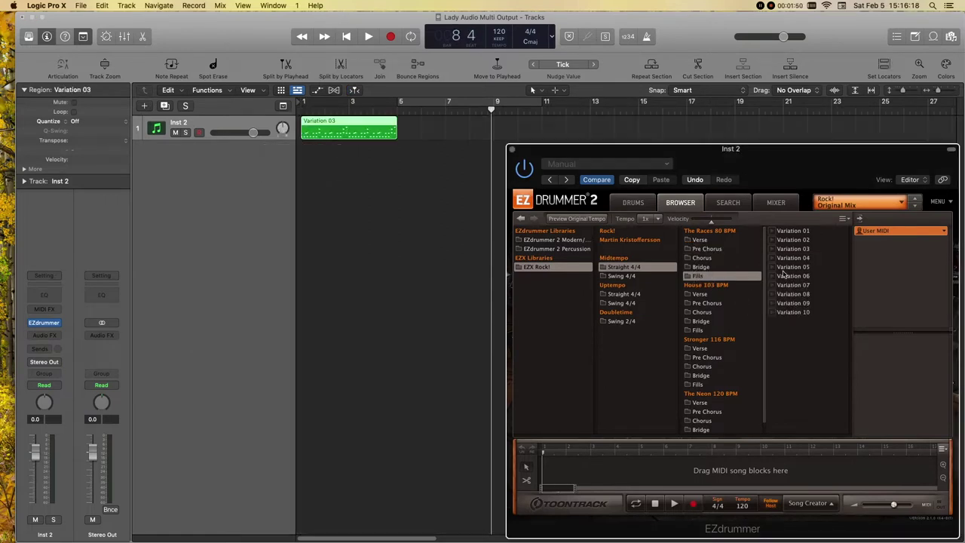
drag(792, 253, 408, 136)
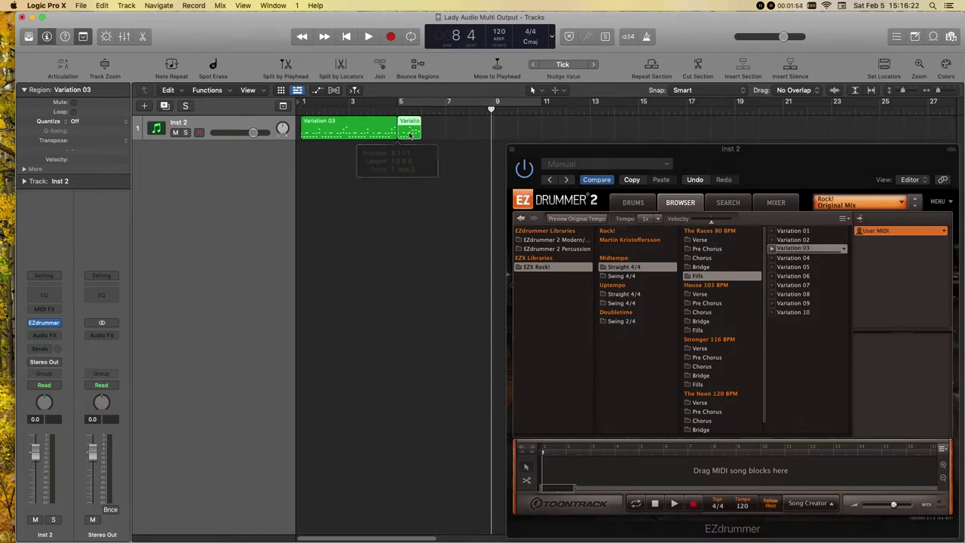
click(700, 269)
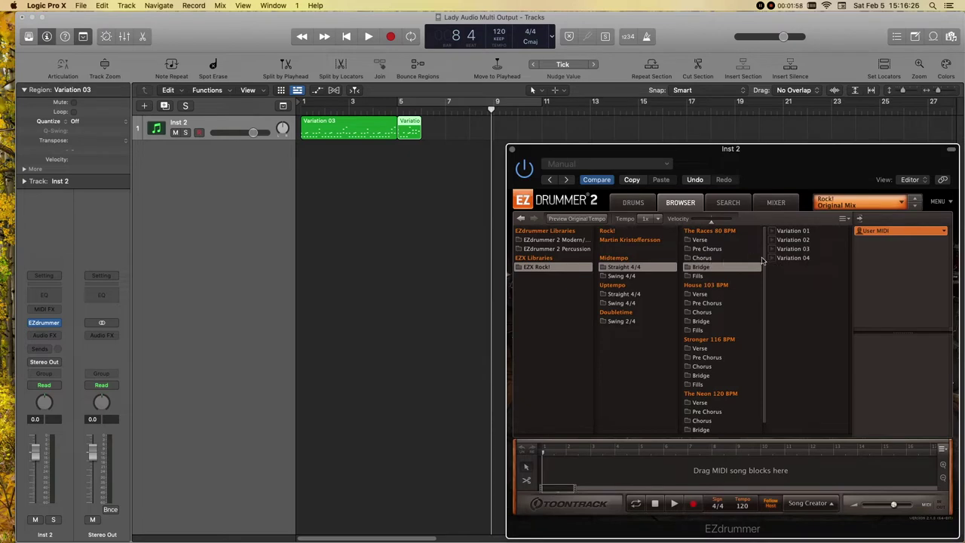
click(709, 258)
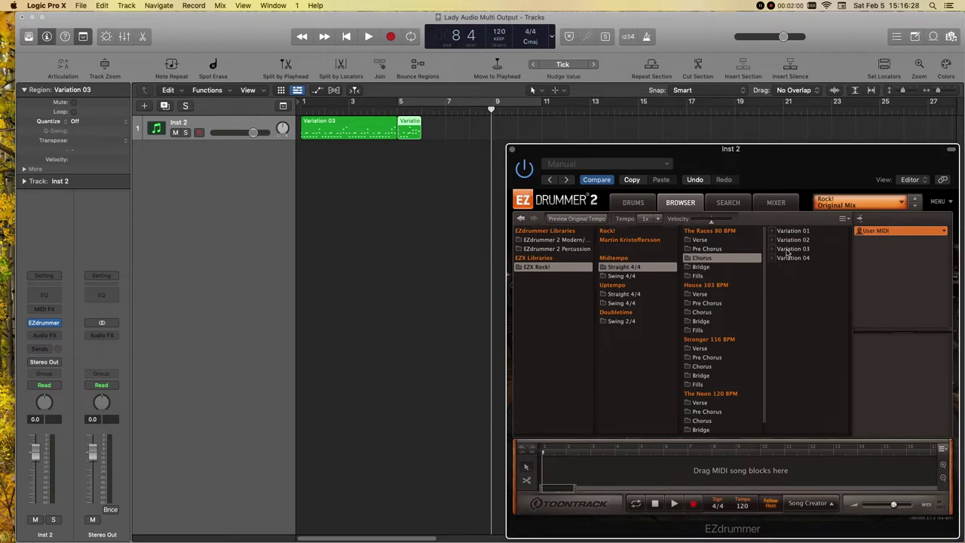
drag(787, 250, 427, 129)
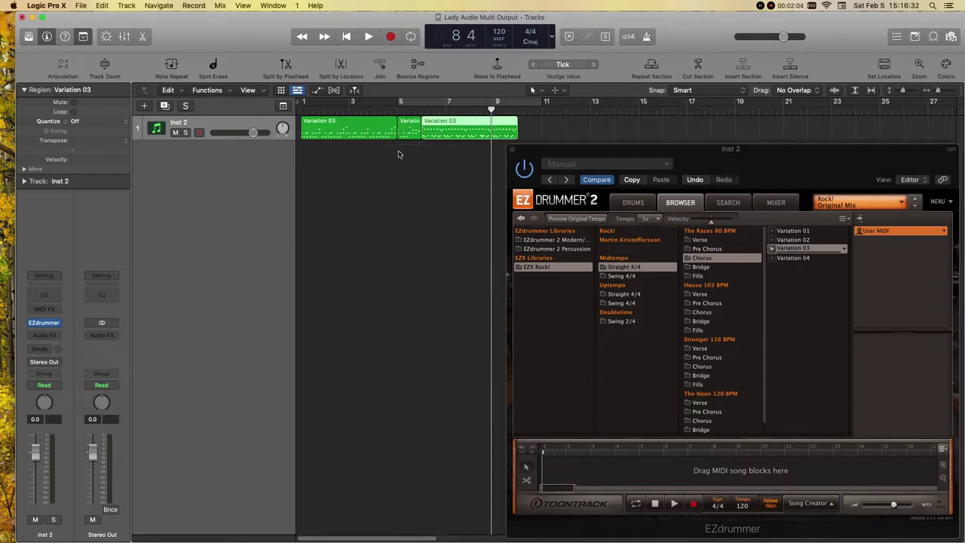
drag(455, 164, 339, 125)
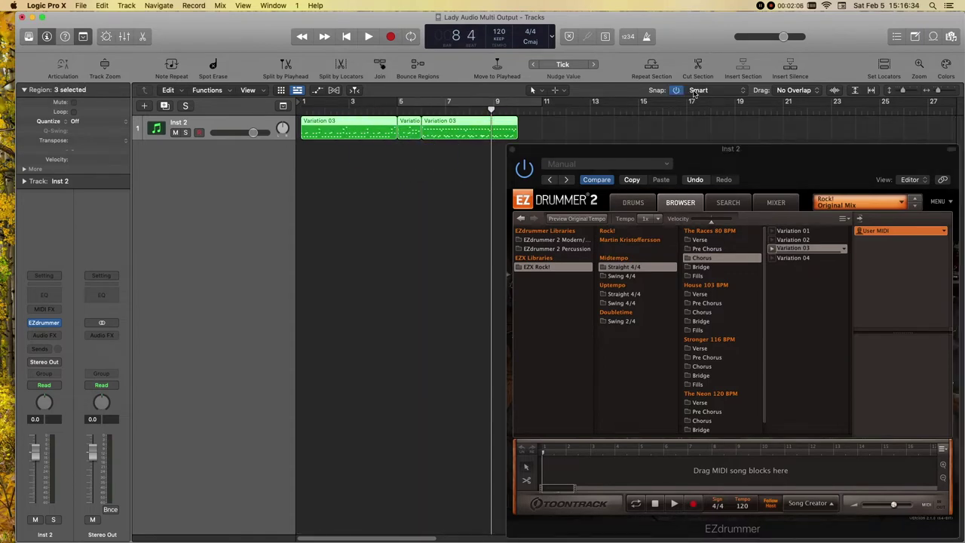
Cycle the selected regions and play them back briefly to audition.
key(super+u)
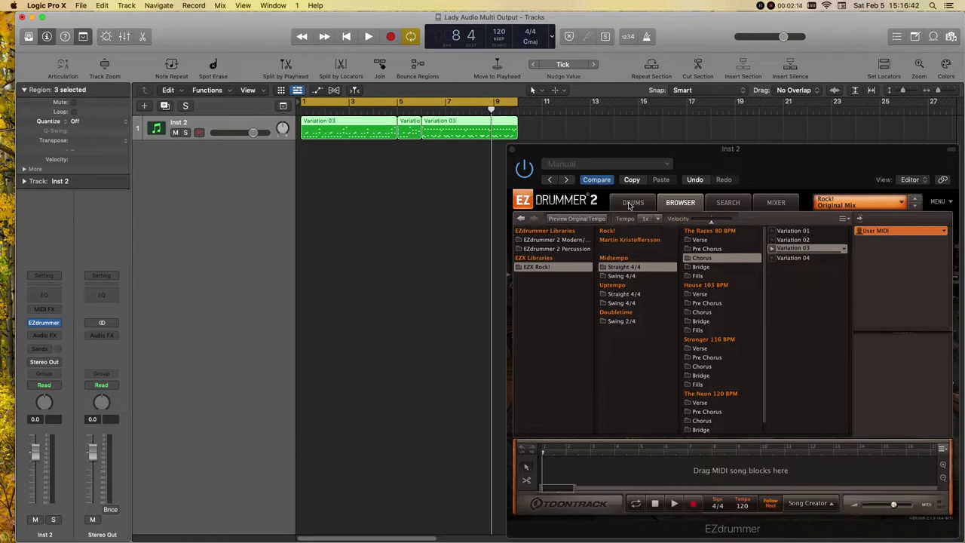
key(space)
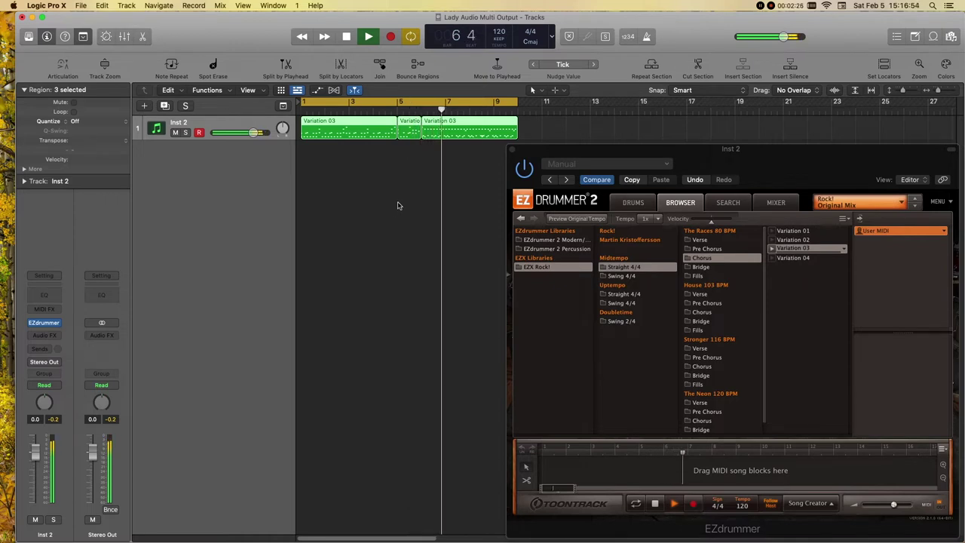
key(space)
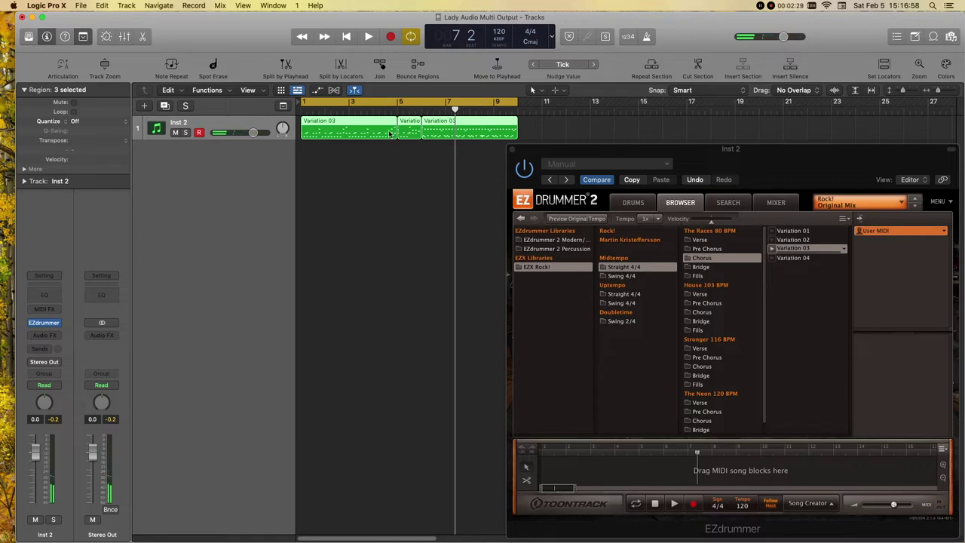
Trim the first region to end near bar 4 and slide the fill and chorus left to close the gap.
click(389, 172)
click(392, 134)
drag(395, 135, 349, 130)
click(442, 164)
drag(422, 143, 371, 129)
click(389, 199)
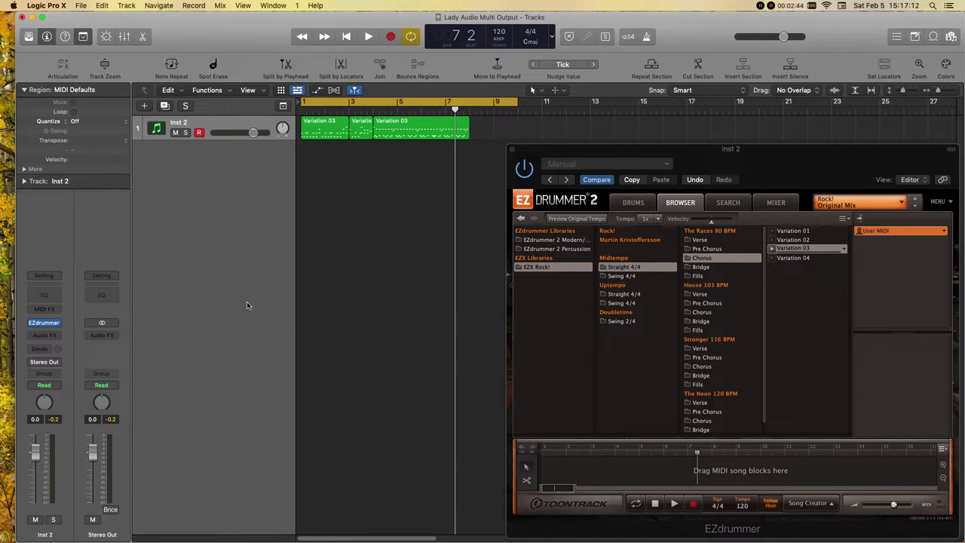
key(x)
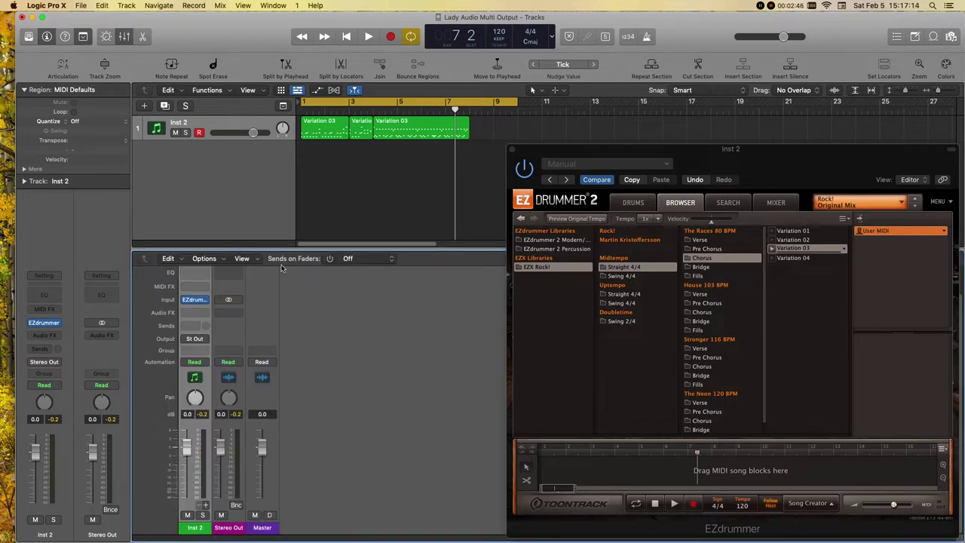
Pull the cycle end back to bar 8 and show EZdrummer's internal Mixer page.
drag(516, 106, 467, 111)
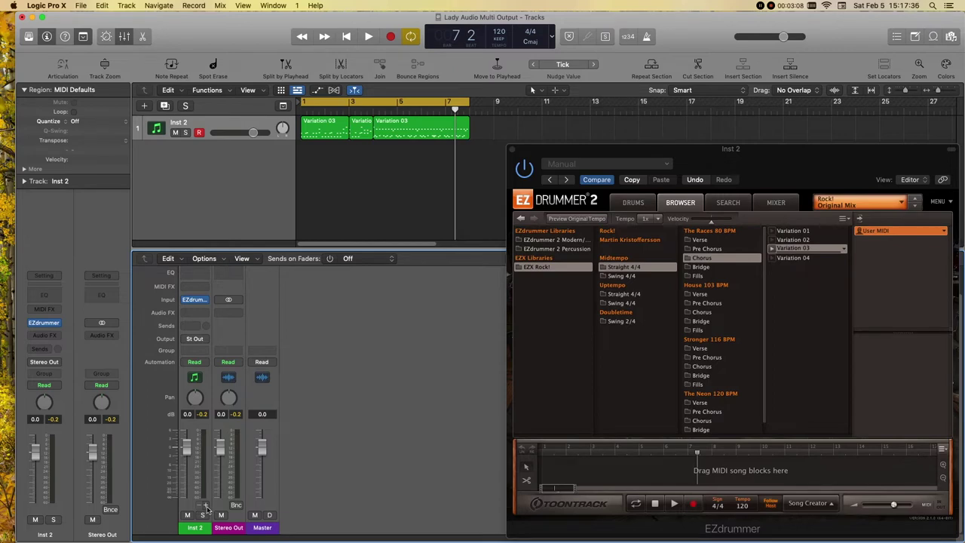
click(777, 202)
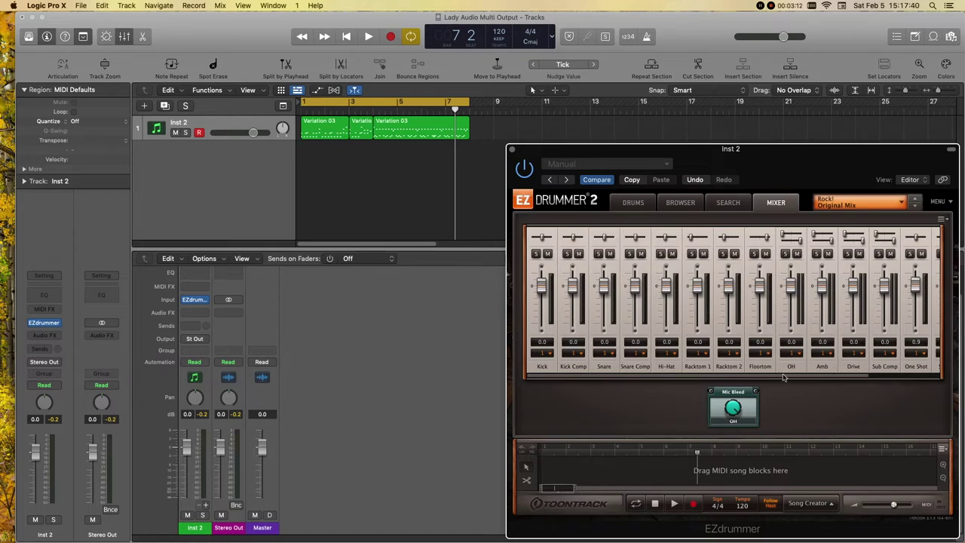
Add Aux 1–7 fed by EZdrummer outputs 3-4 through 15-16, then play briefly to check.
click(205, 506)
click(205, 506)
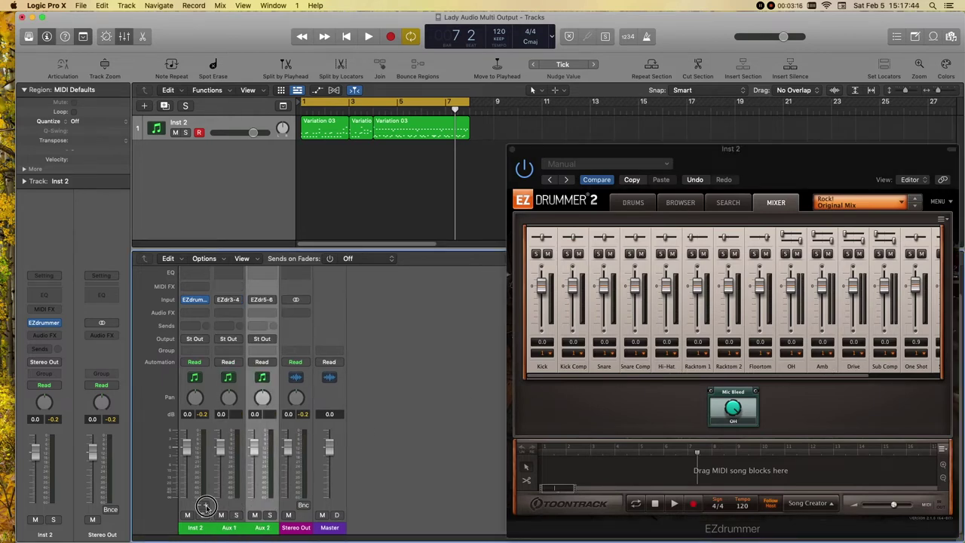
click(205, 505)
click(205, 506)
click(205, 505)
click(205, 506)
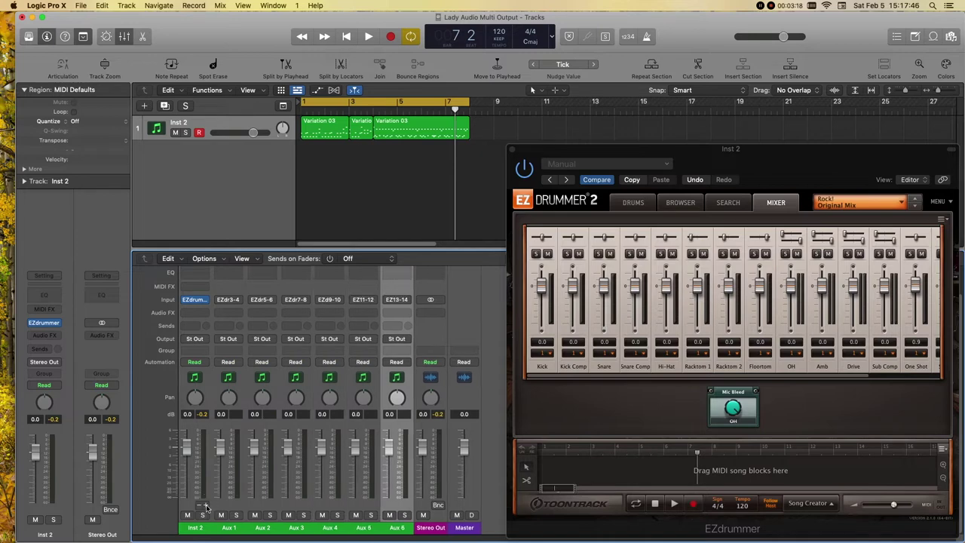
click(205, 505)
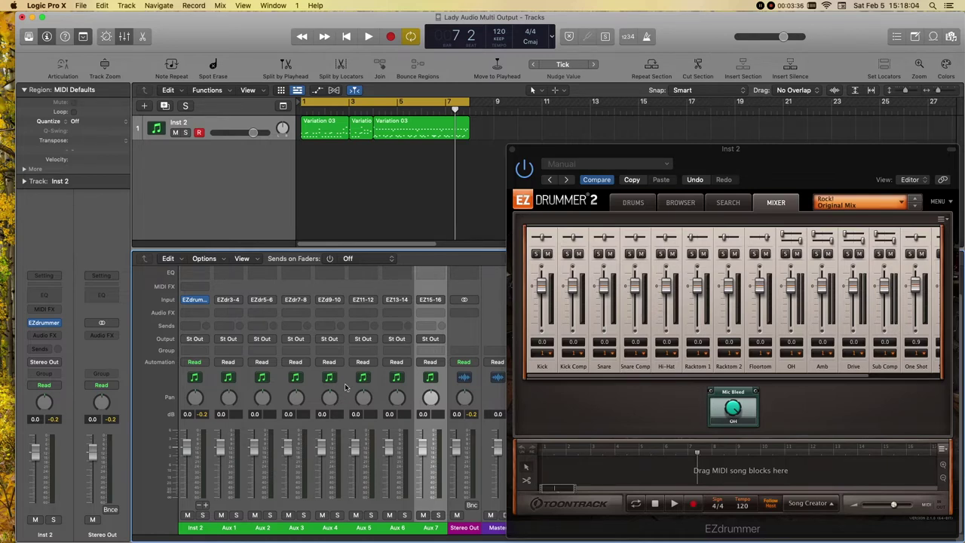
key(space)
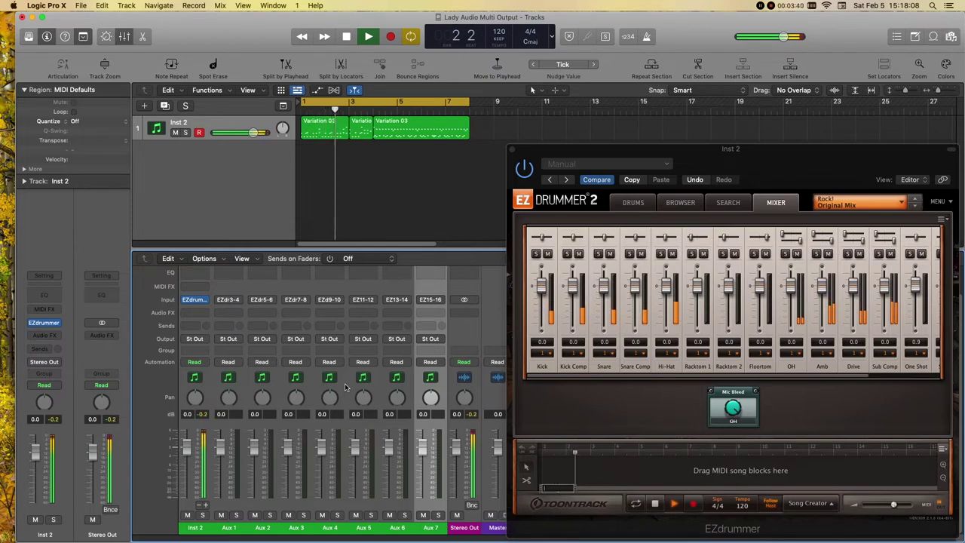
key(space)
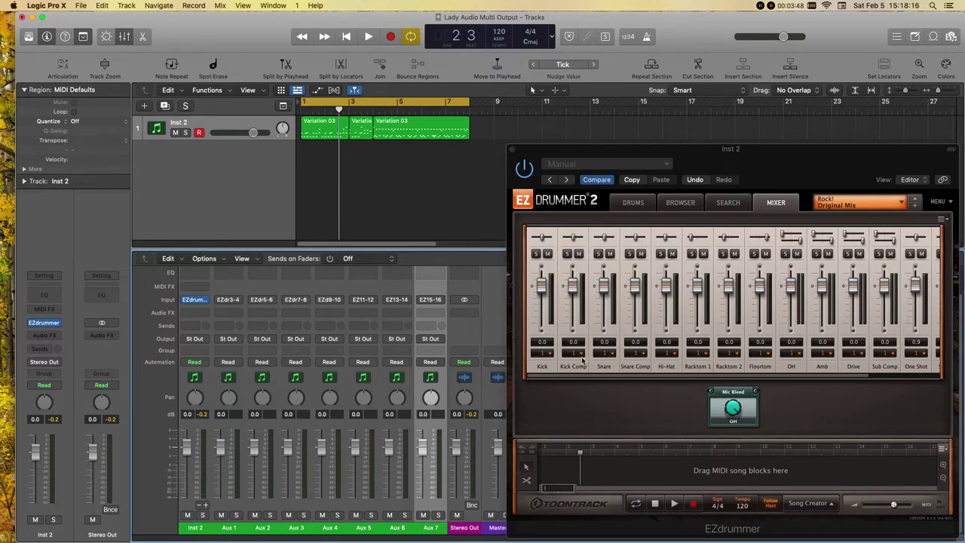
Route Kick Comp and Snare to Output 2, set Snare Comp's output, and send Hi-Hat to Output 3.
click(582, 354)
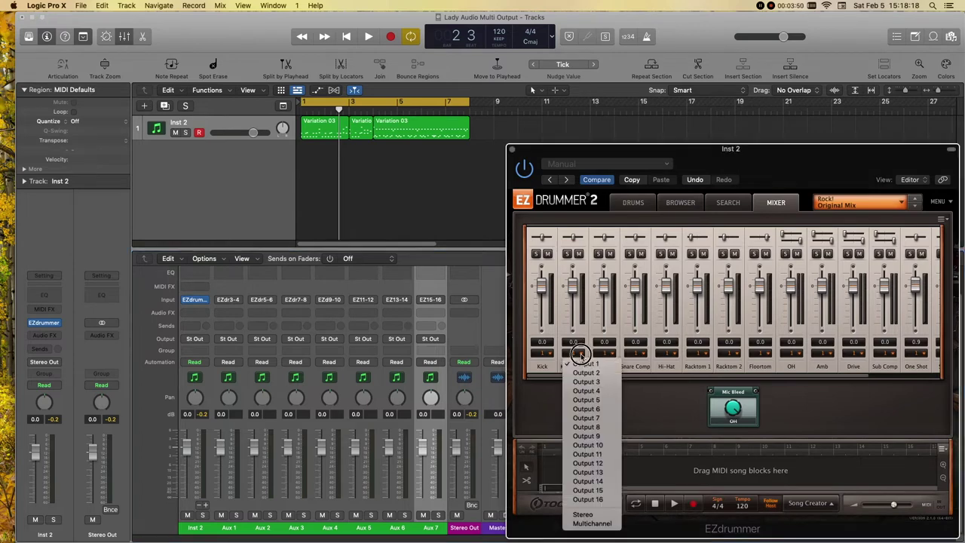
click(587, 372)
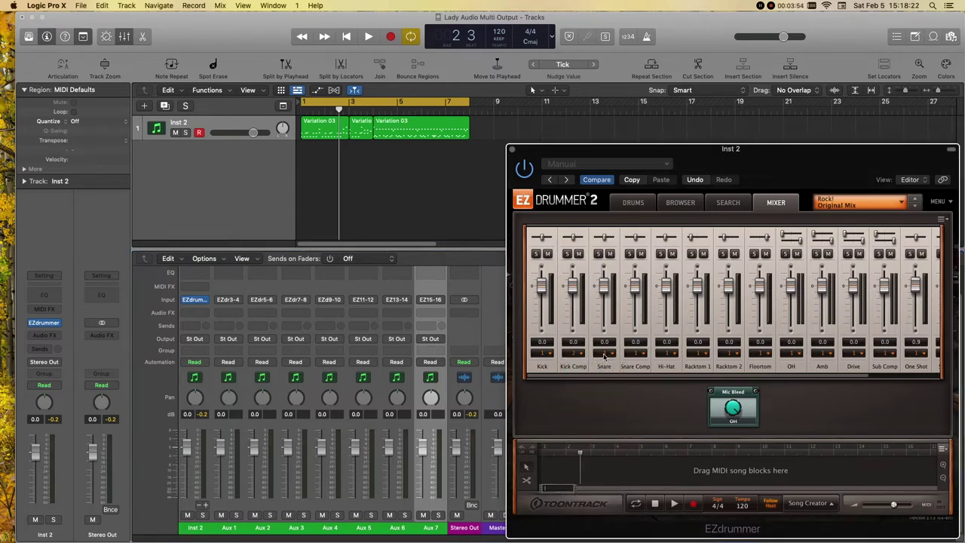
click(604, 356)
click(591, 371)
click(613, 356)
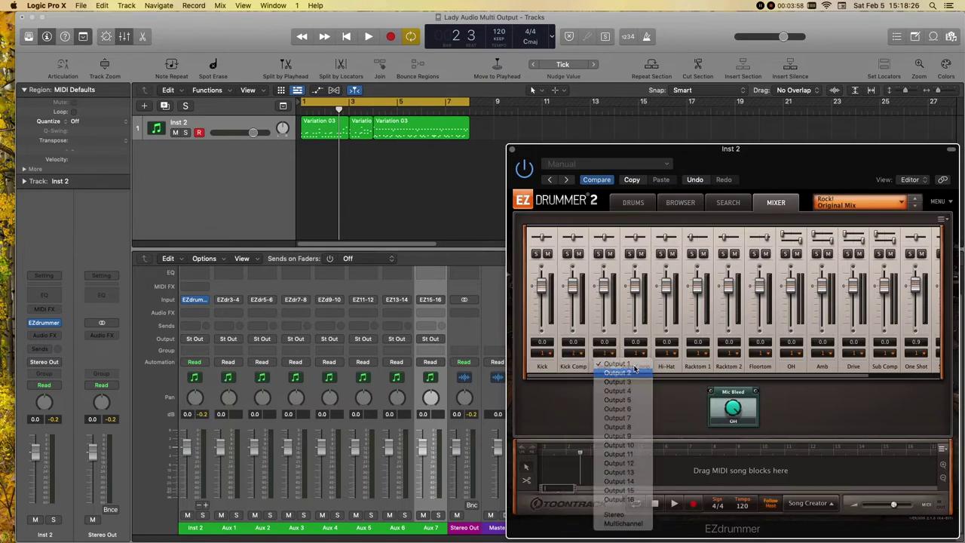
click(620, 367)
click(638, 356)
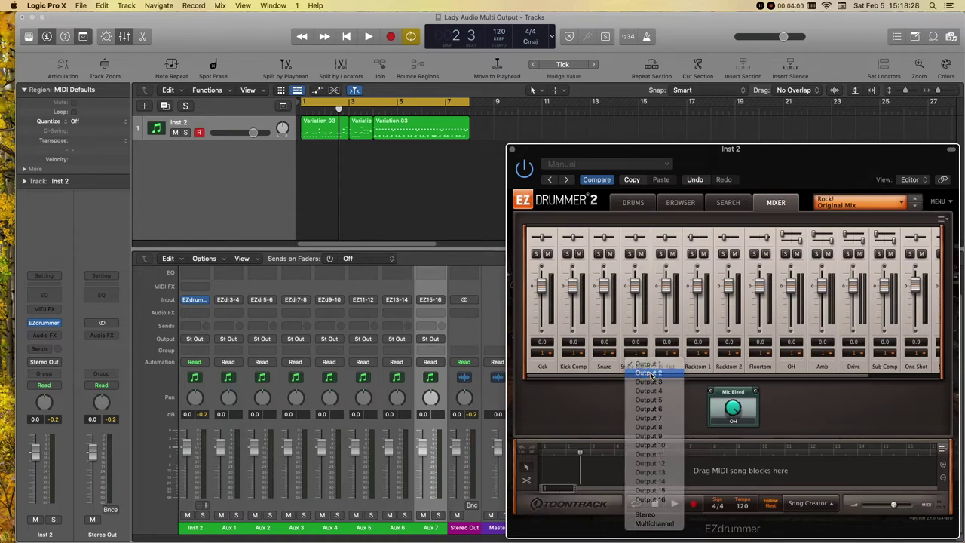
click(646, 368)
click(665, 355)
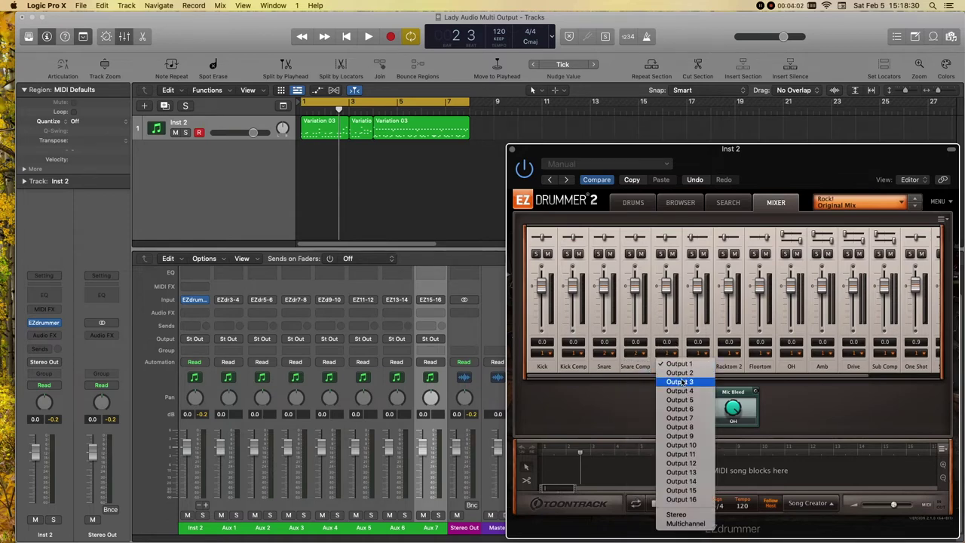
click(683, 381)
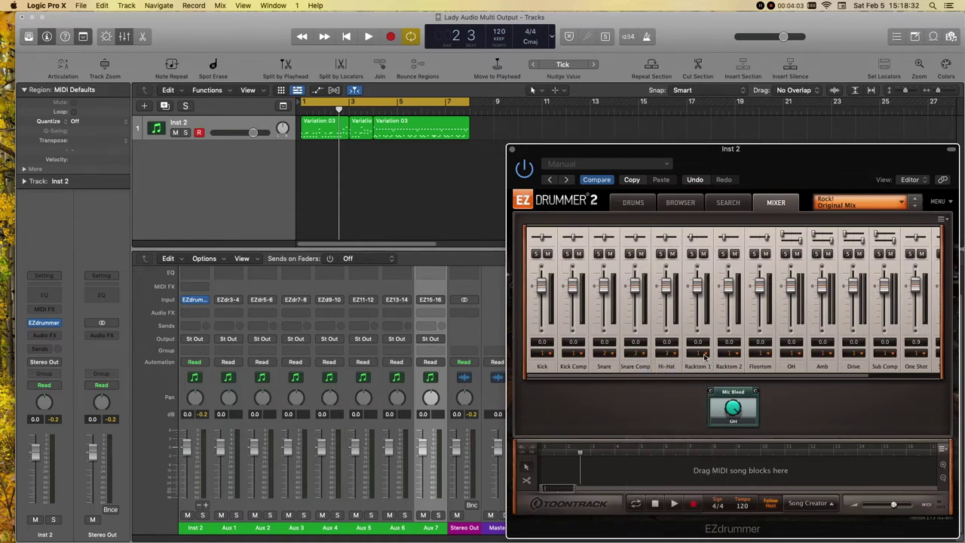
Route Racktom 1 and Racktom 2 to Output 4 and set Floortom's output.
click(704, 356)
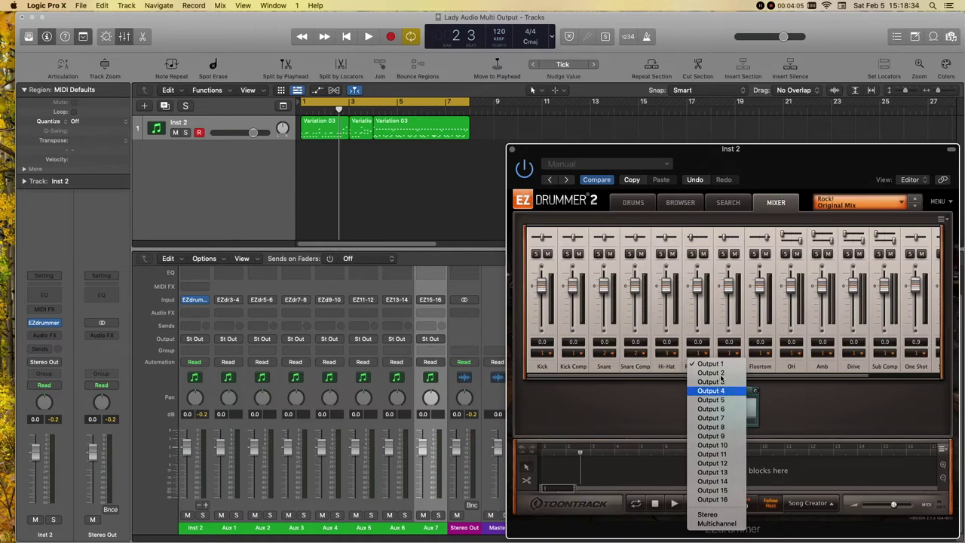
click(705, 391)
click(735, 354)
click(733, 399)
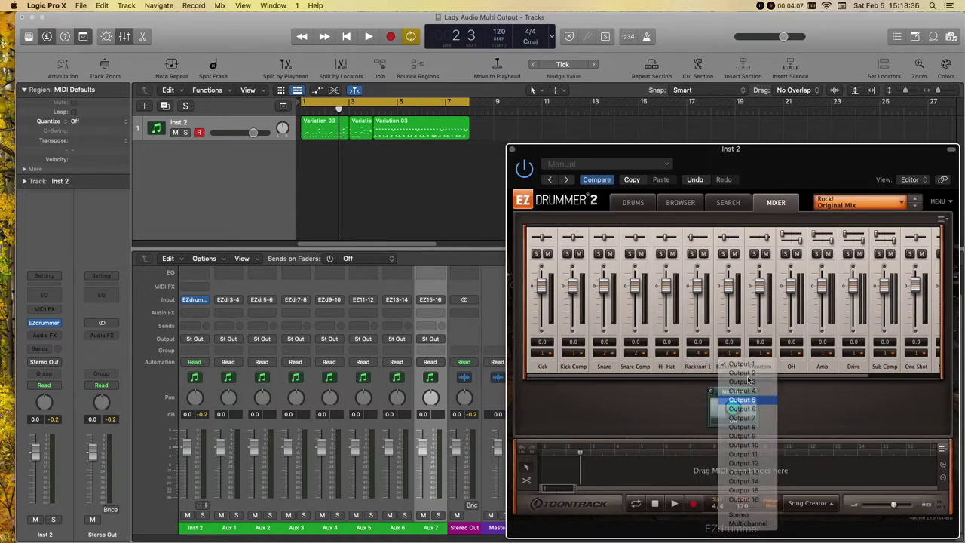
click(766, 354)
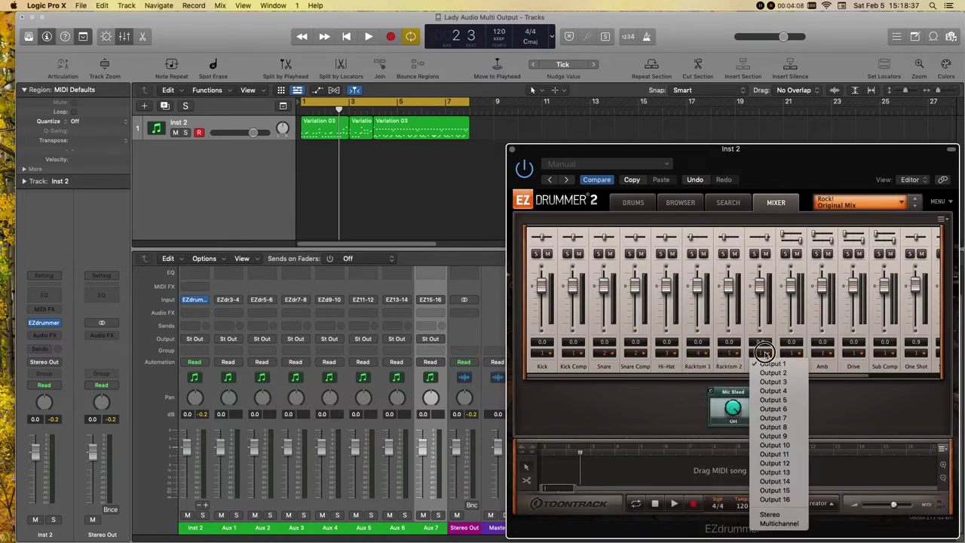
click(773, 409)
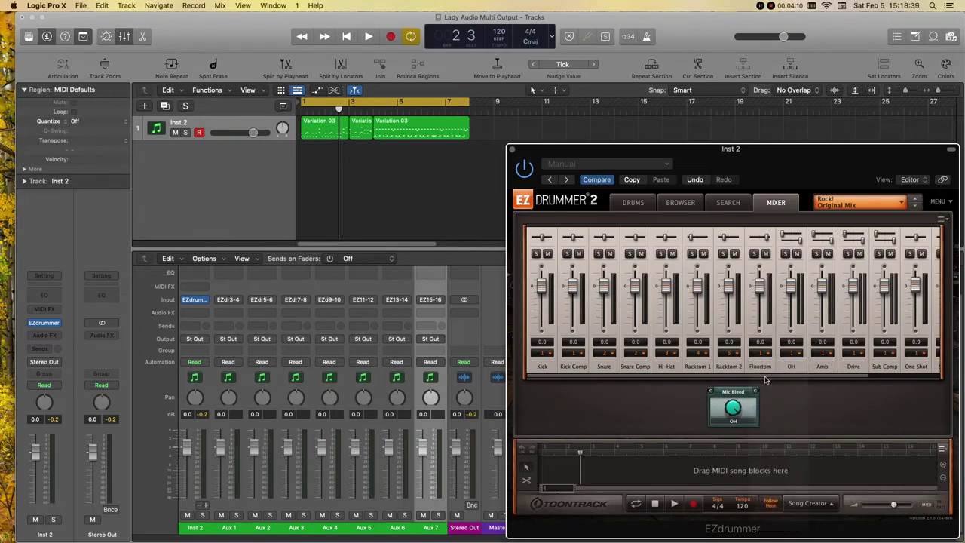
click(721, 356)
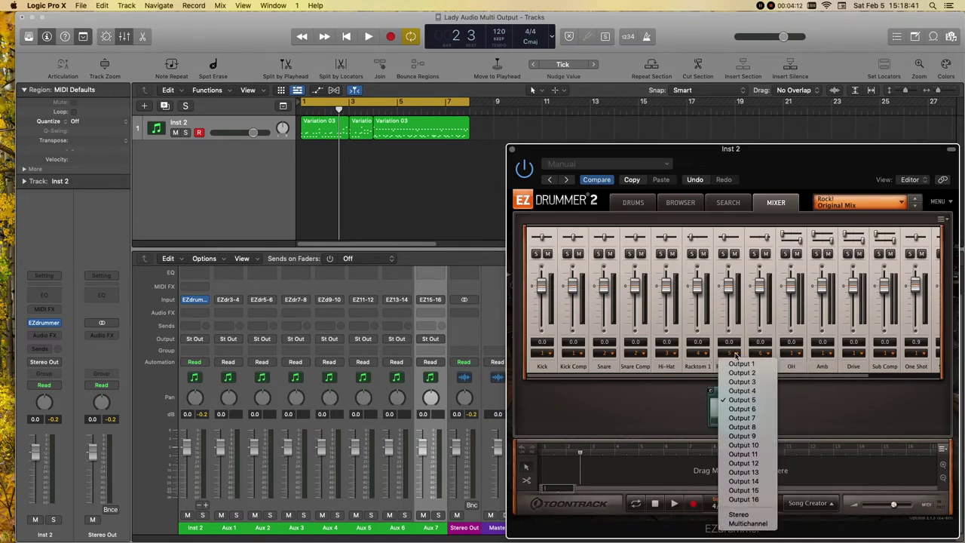
click(742, 394)
click(761, 355)
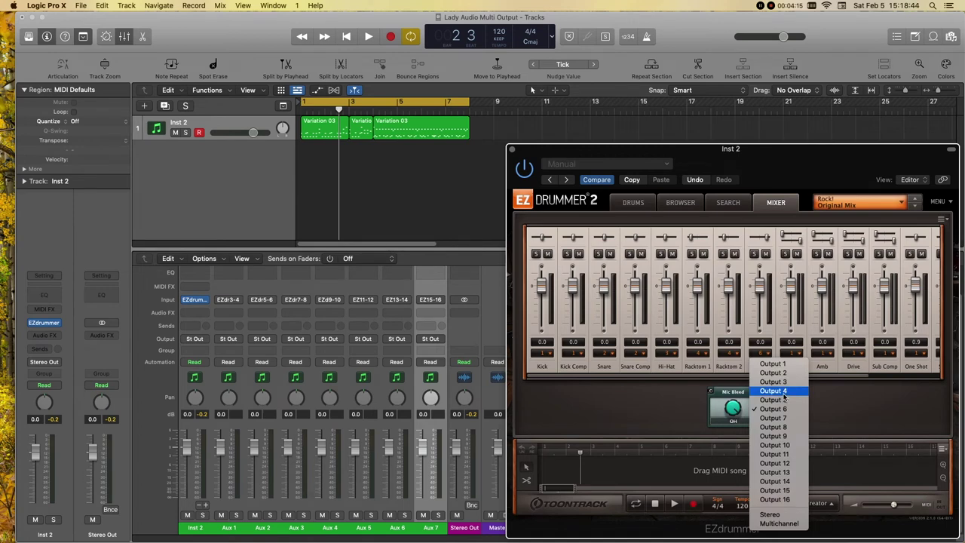
click(800, 359)
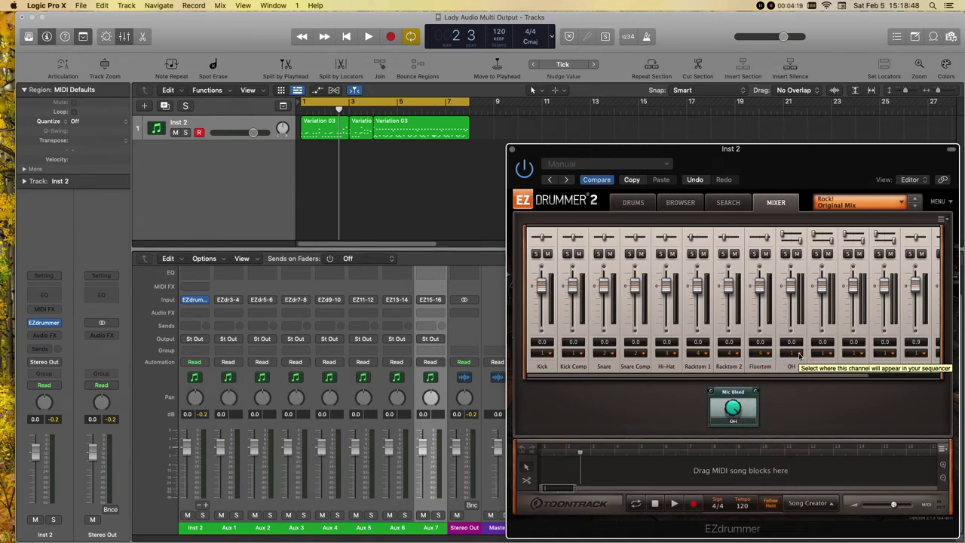
Route OH to Output 5, Amb to Output 6, Drive to Output 7 and Sub Comp to Output 8.
click(800, 356)
click(816, 400)
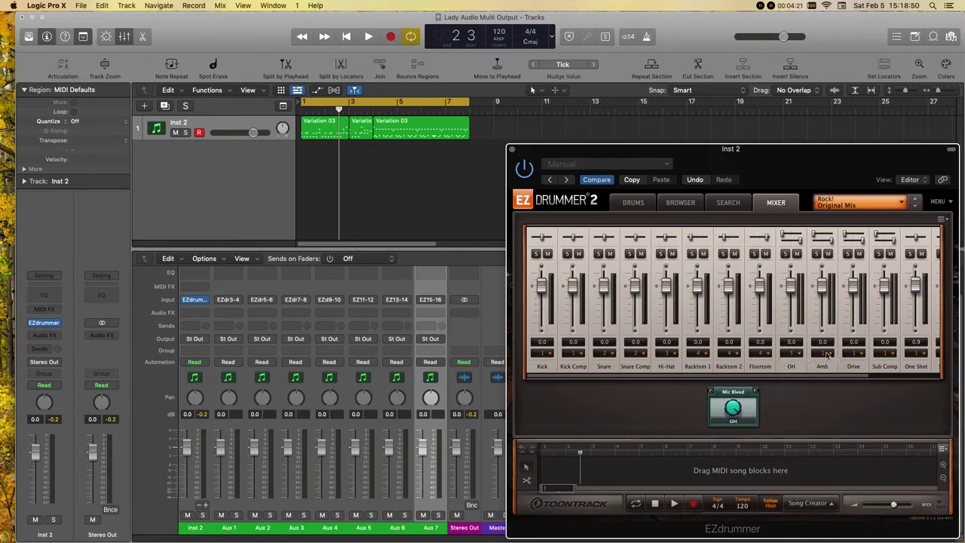
click(823, 354)
click(840, 410)
click(857, 355)
click(867, 418)
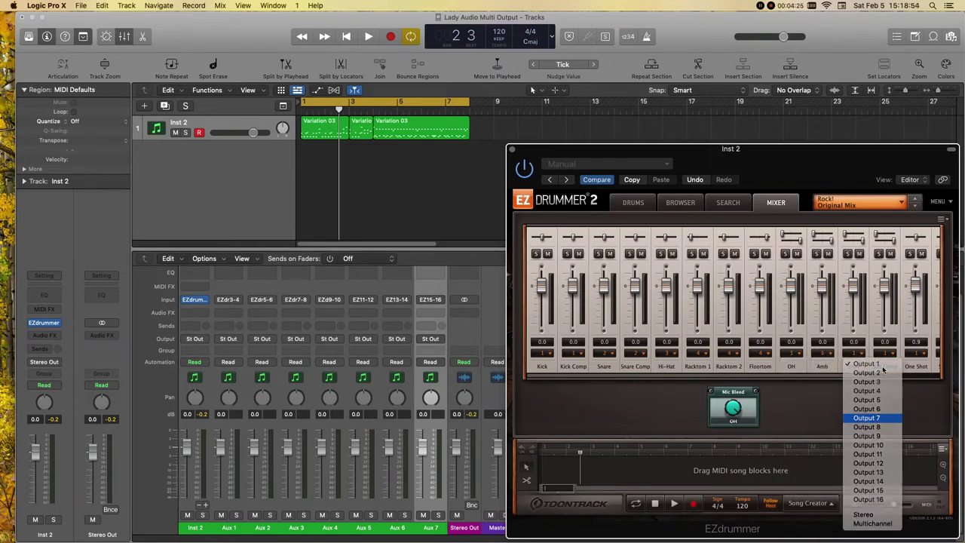
click(886, 354)
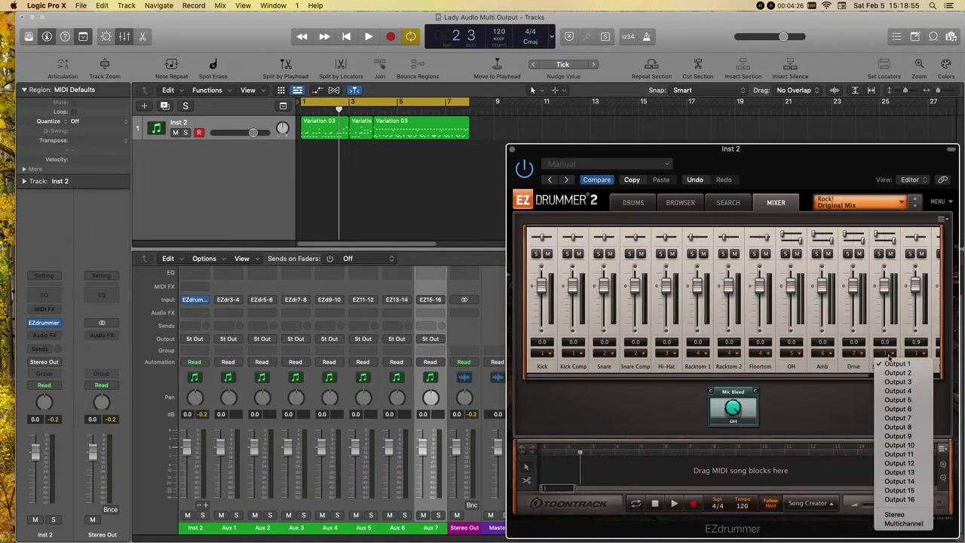
click(907, 428)
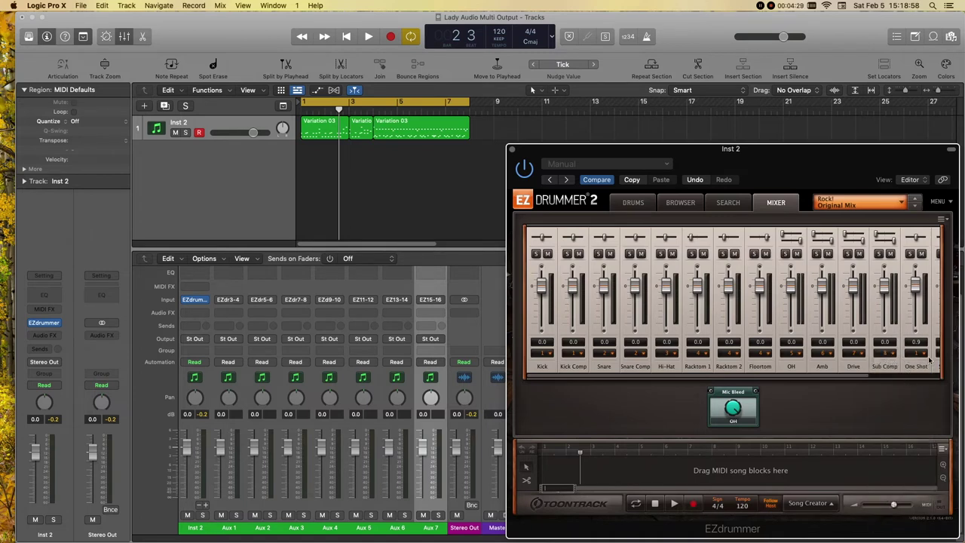
drag(844, 375, 916, 374)
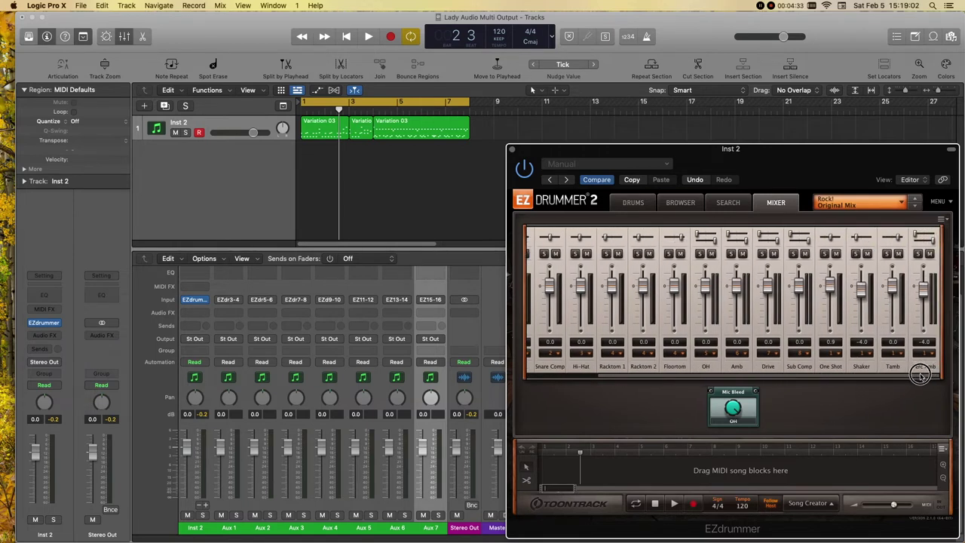
drag(921, 377, 839, 379)
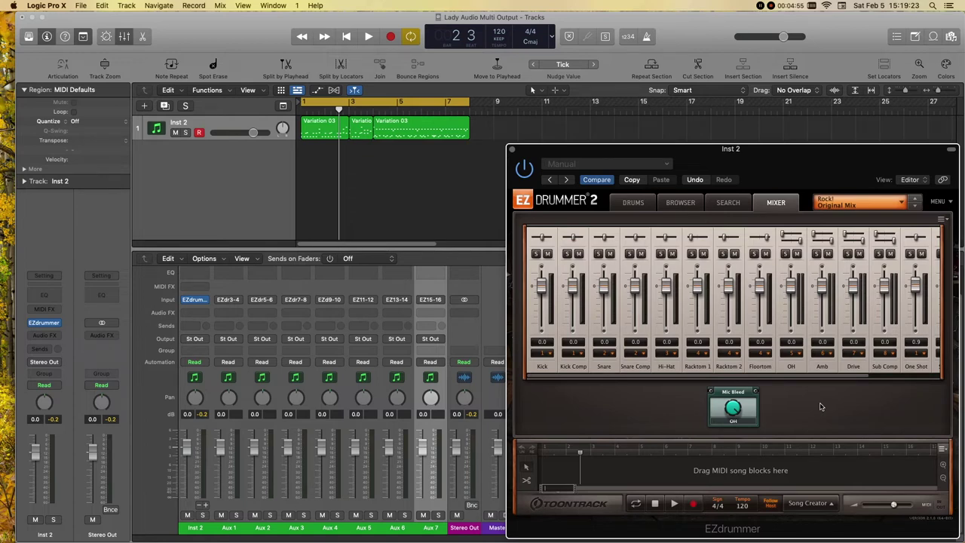
key(space)
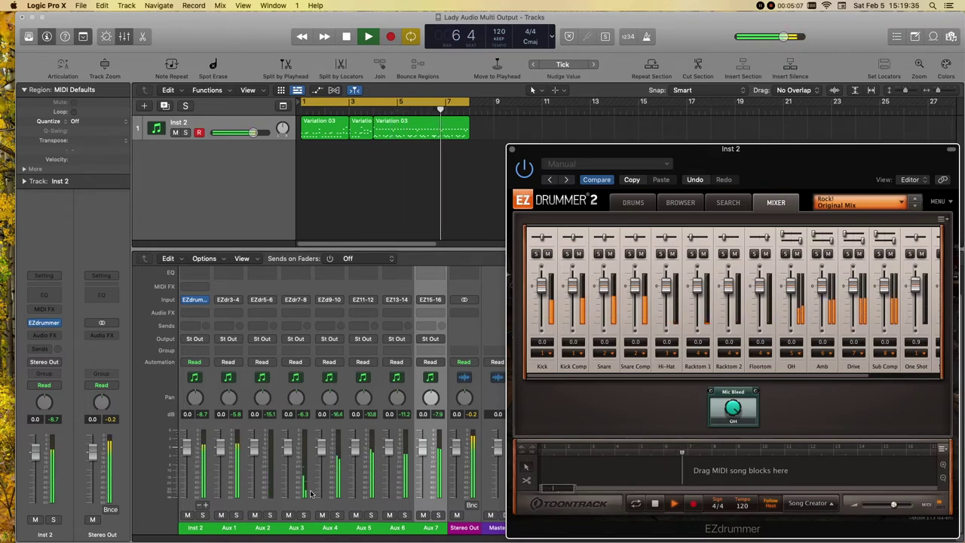
Stop drum playback at bar 7 and return focus to the track list.
key(space)
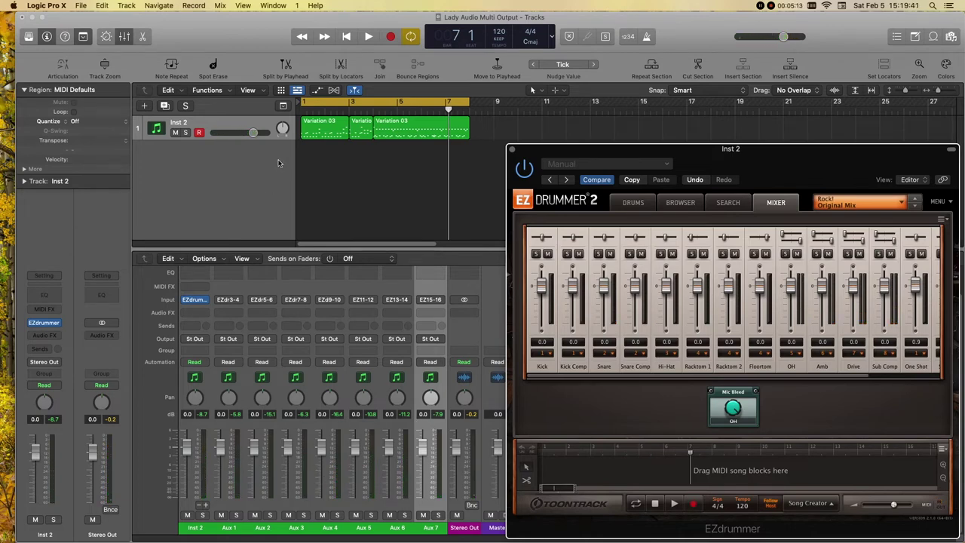
click(253, 167)
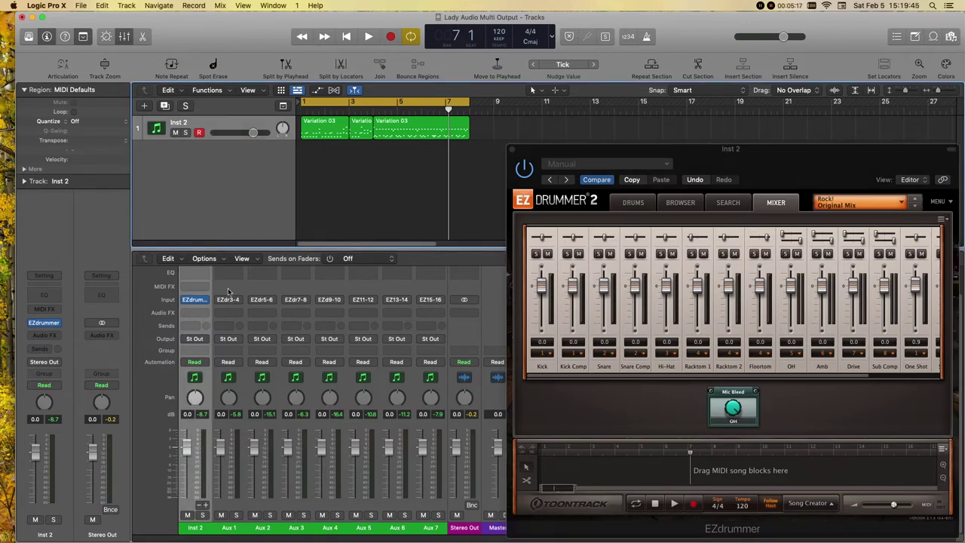
click(210, 427)
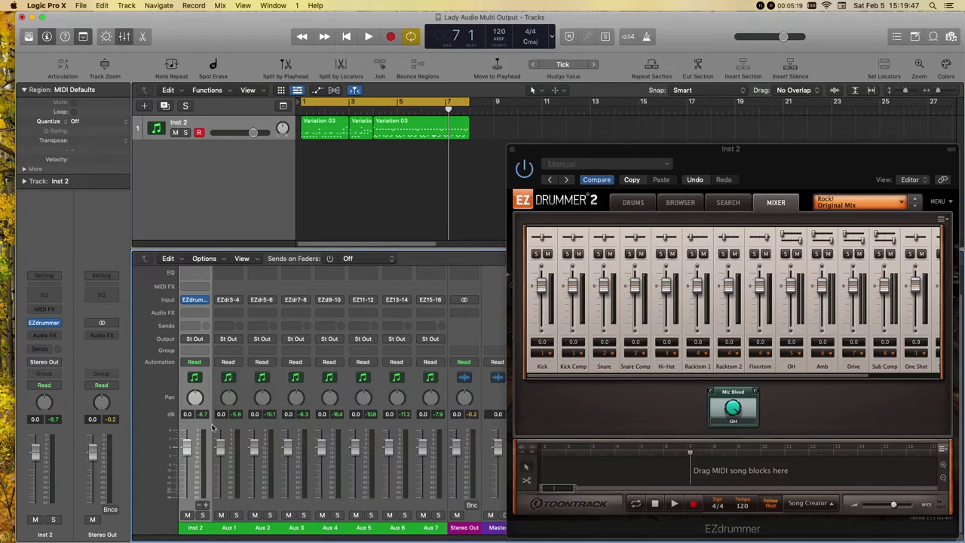
shift+click(432, 428)
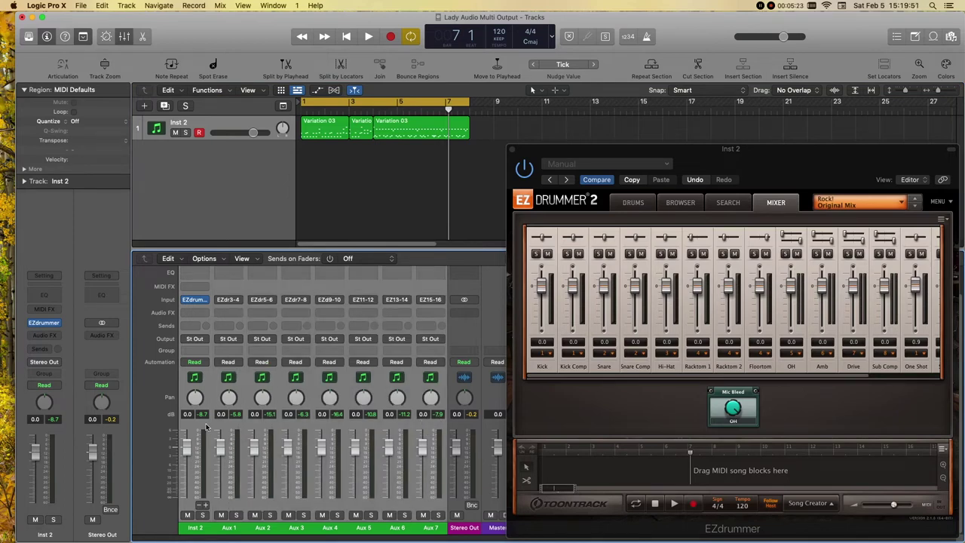
click(204, 429)
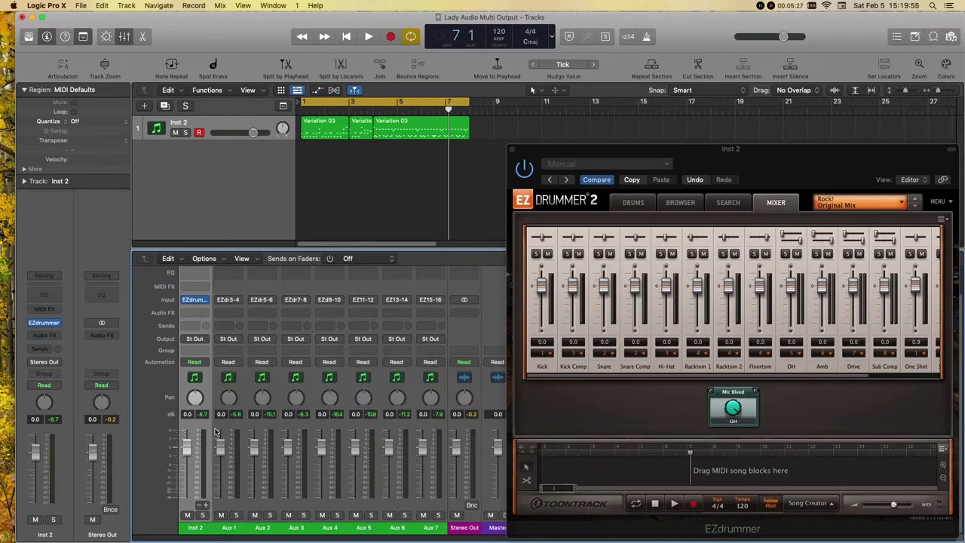
click(205, 259)
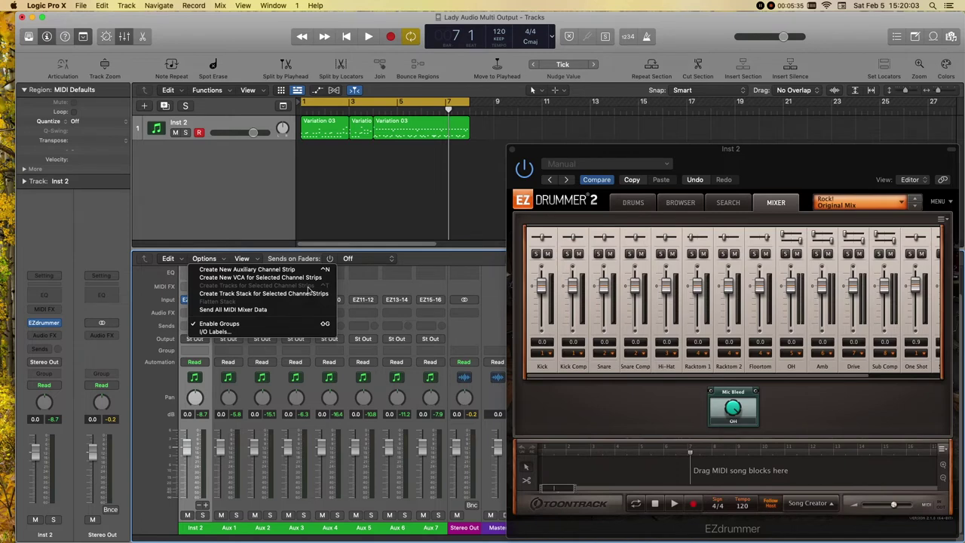
click(209, 388)
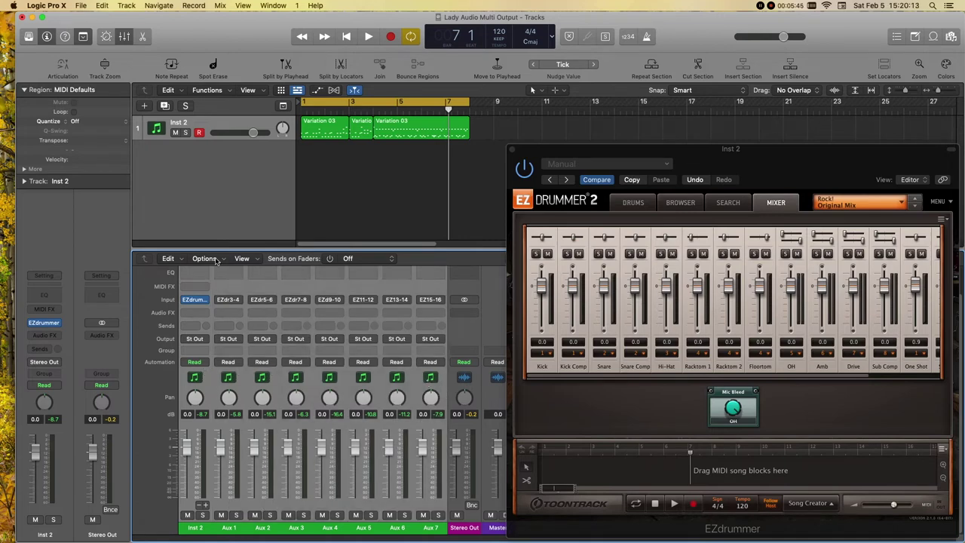
Create tracks for the selected aux channel strips so Aux 1–4 appear, then select Inst 2.
click(214, 258)
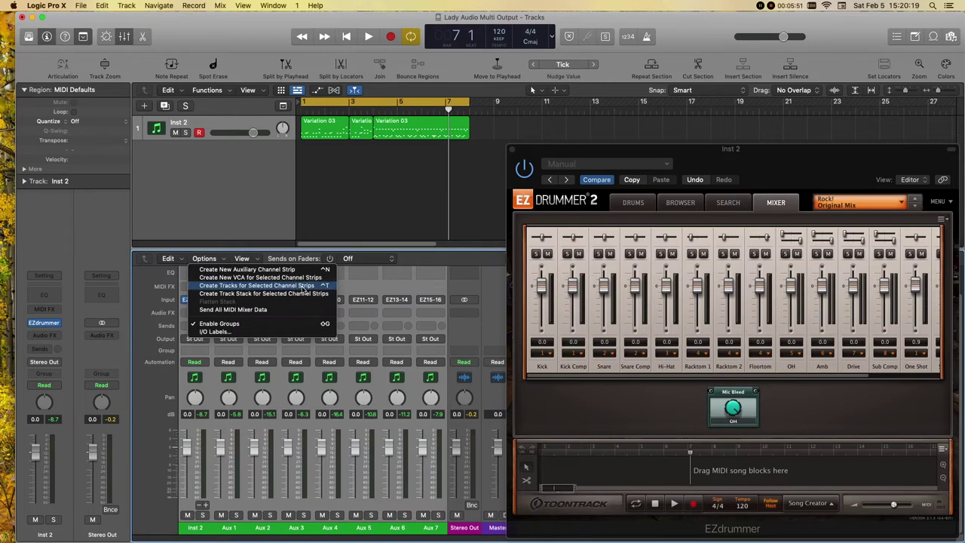
click(305, 287)
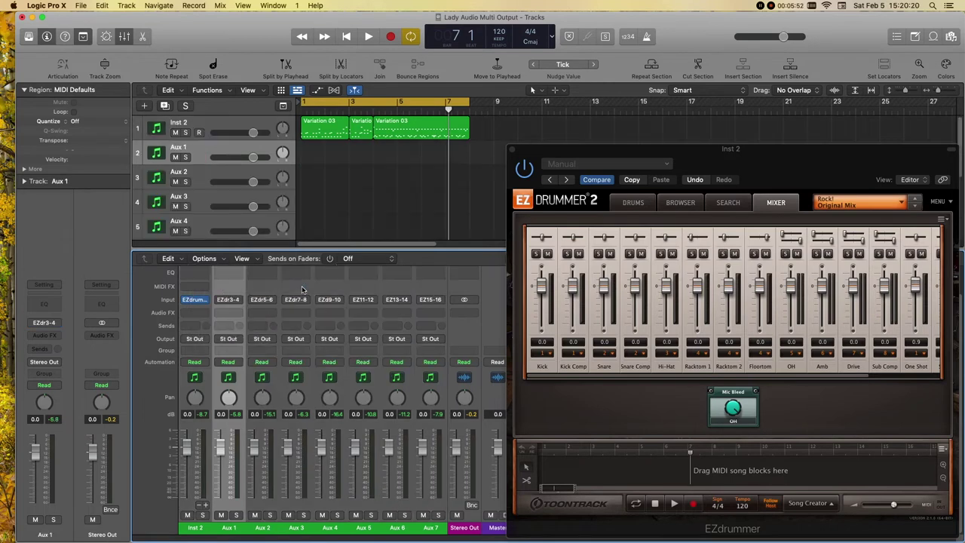
click(198, 531)
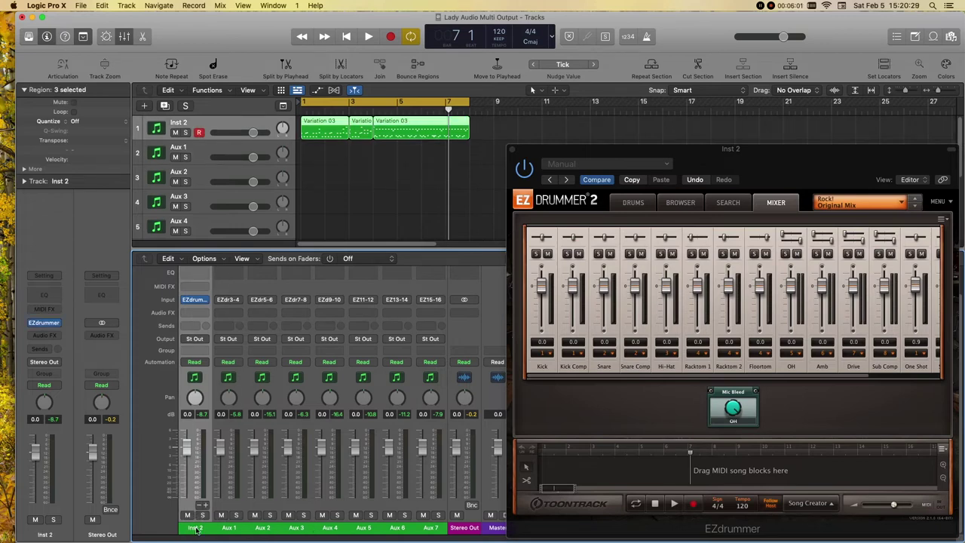
Solo Inst 2, briefly audition the drums, then remove the solo.
click(203, 515)
key(space)
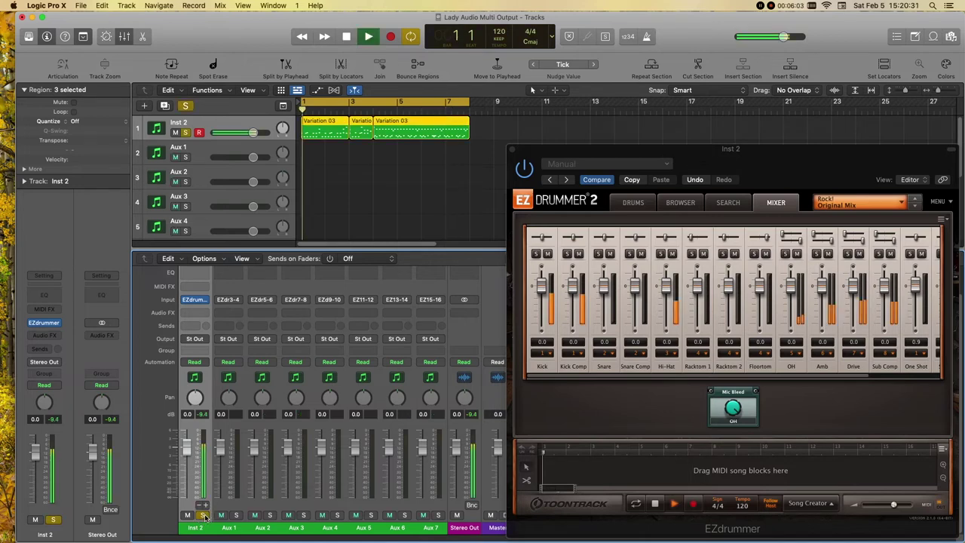
key(space)
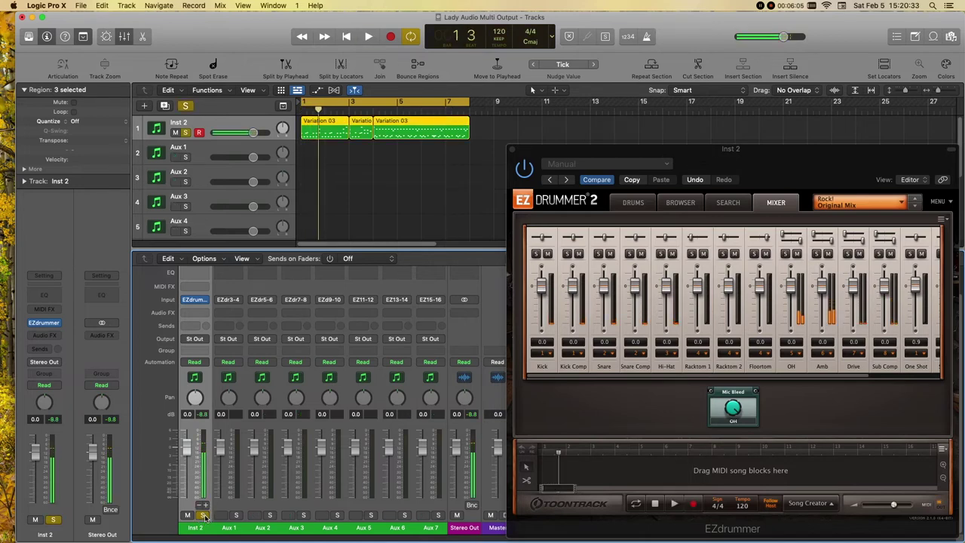
click(203, 515)
Rename the first four drum channels Kick, Snare, Hi Hat and Toms.
double_click(198, 528)
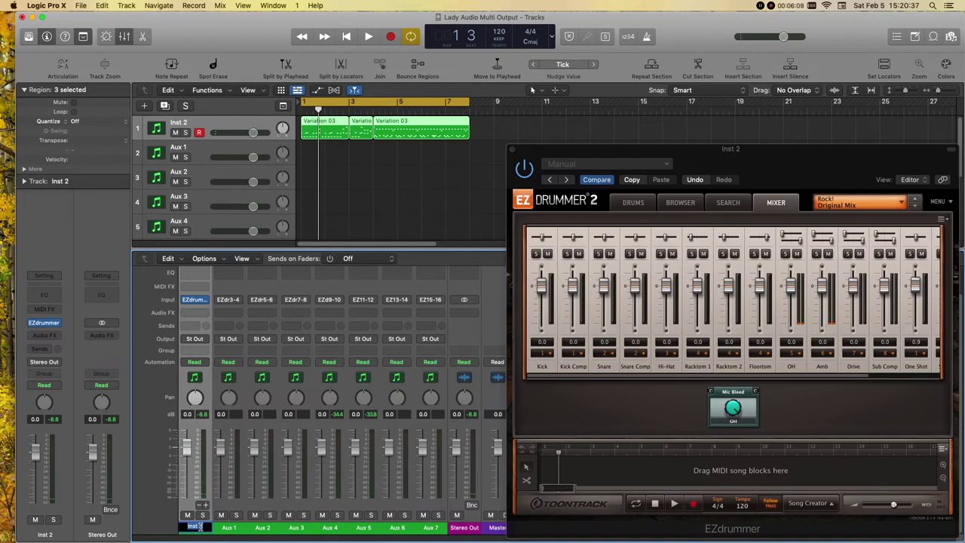
text(Kick)
key(Tab)
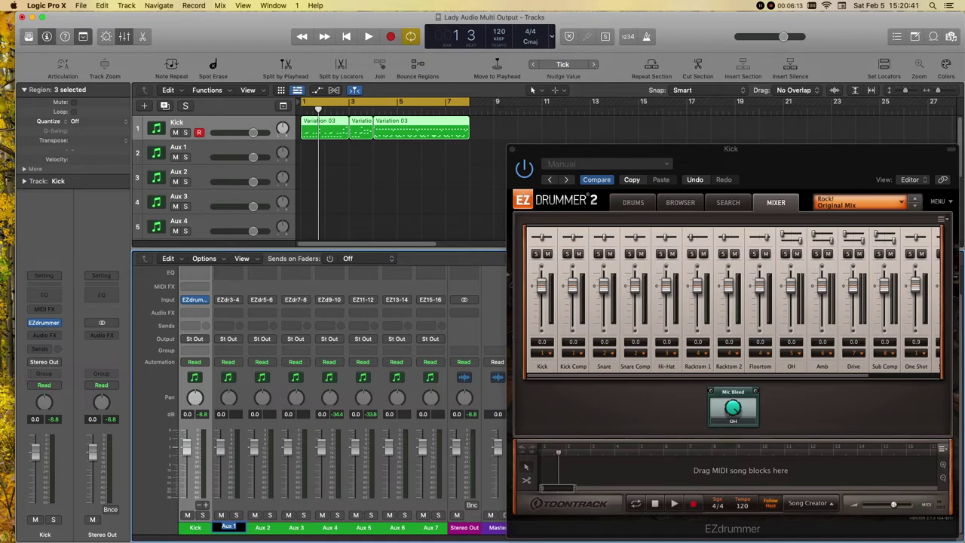
text(Snare)
key(Tab)
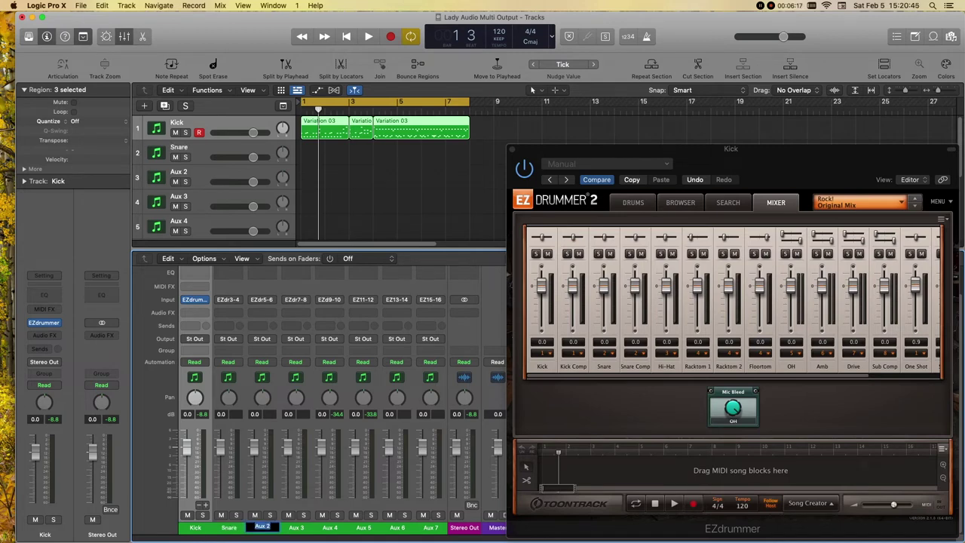
text(Hi Hat)
key(Tab)
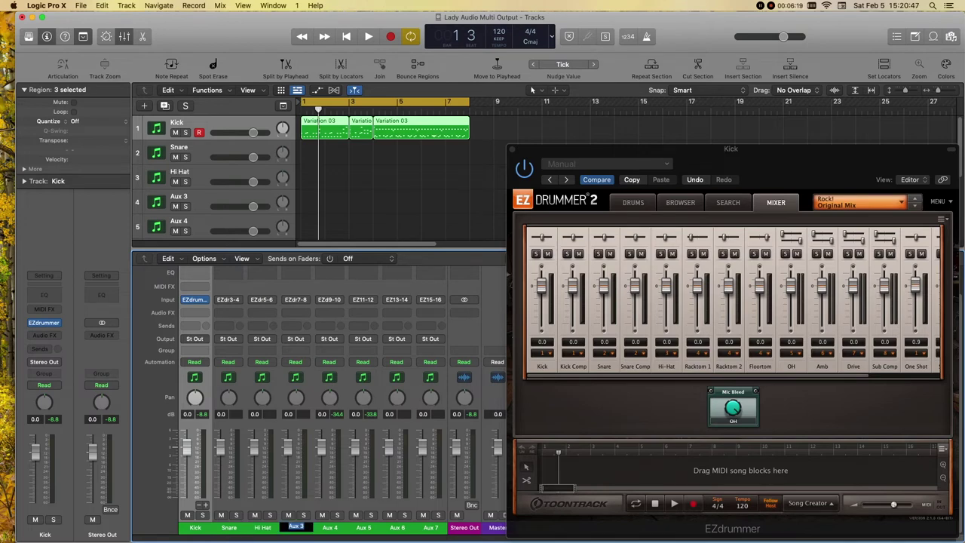
text(Ra)
text(oms)
key(Tab)
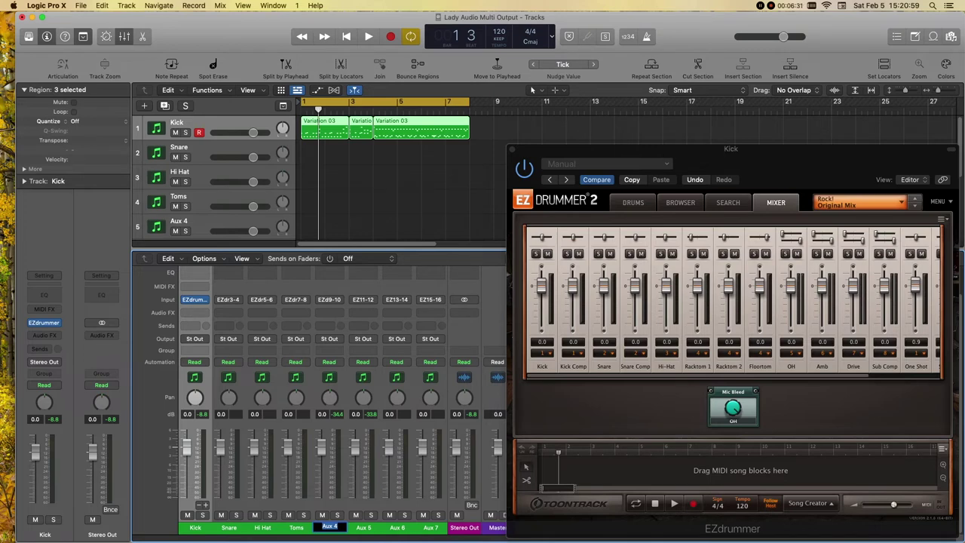
Name the aux channels OH, Amb, Drive and Sub Comp, then start playback.
text(OH)
key(Tab)
text(Am)
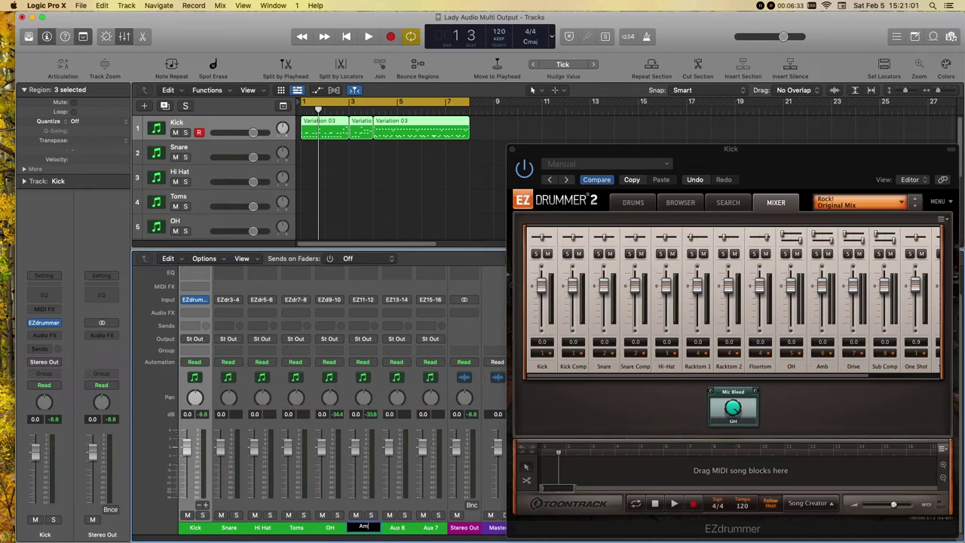
key(Tab)
text(Dr)
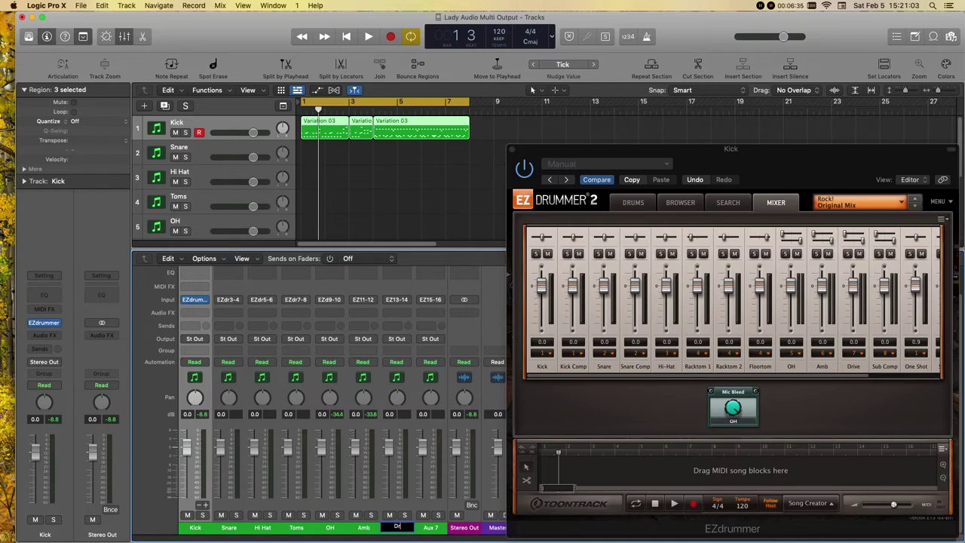
key(Tab)
text(Sub)
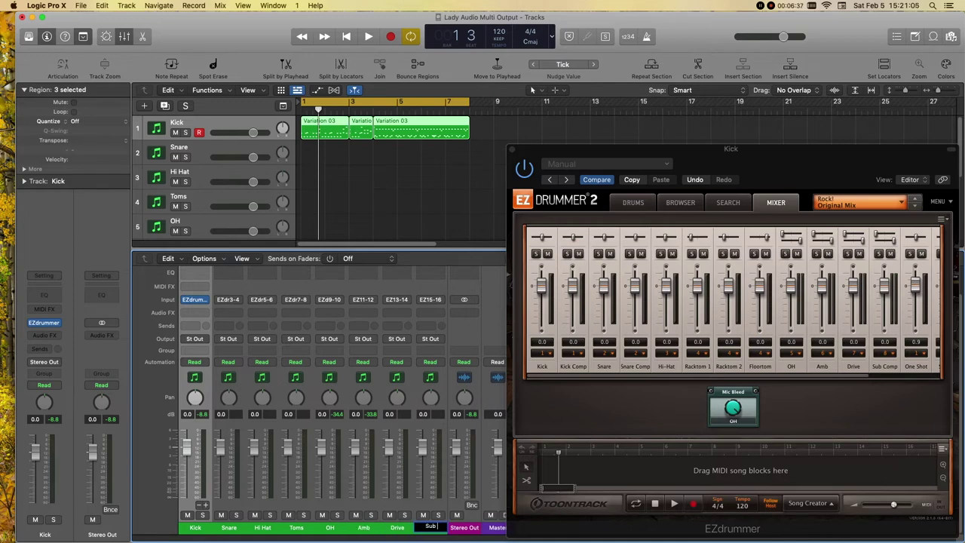
text( Comp)
key(Return)
key(space)
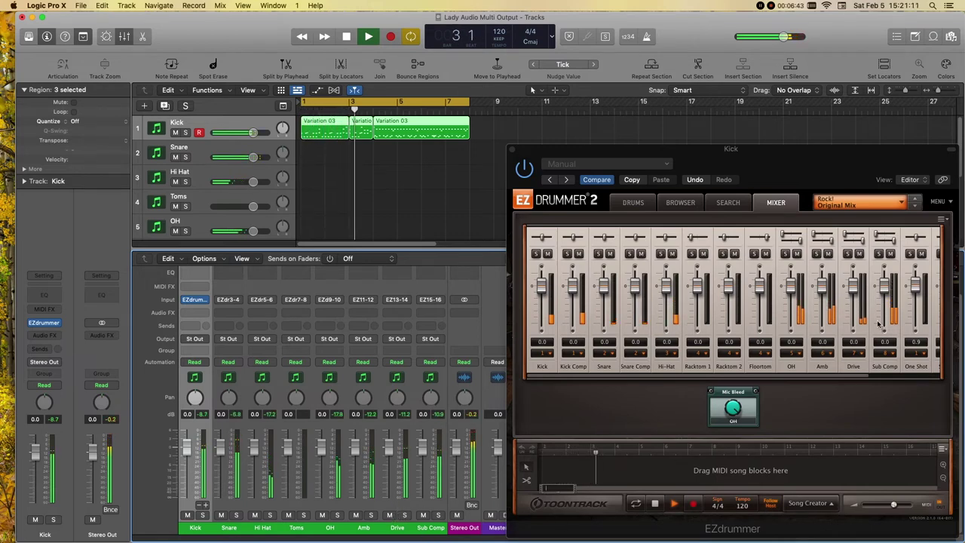
Solo Sub Comp, Drive and Amb in EZdrummer's mixer to audition them, then unsolo all three.
click(891, 254)
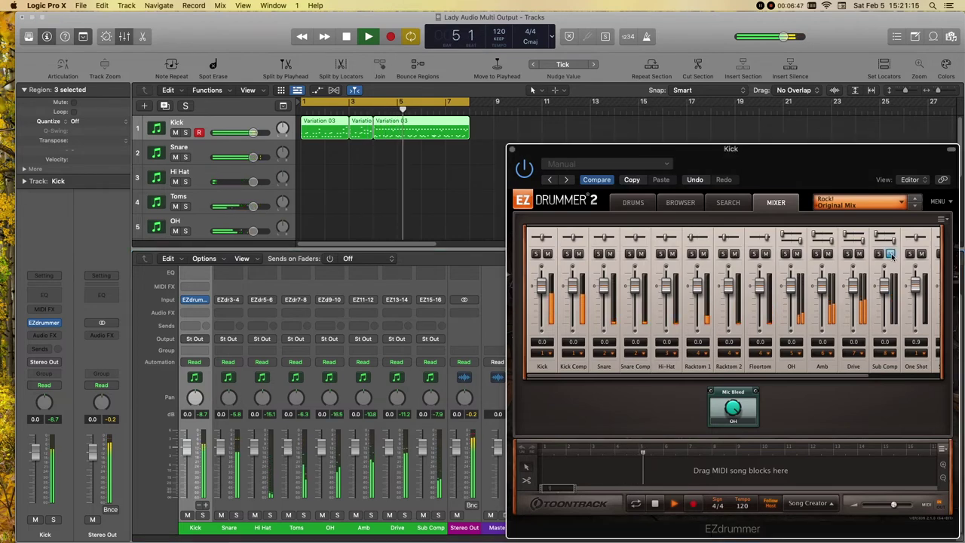
click(859, 254)
click(828, 255)
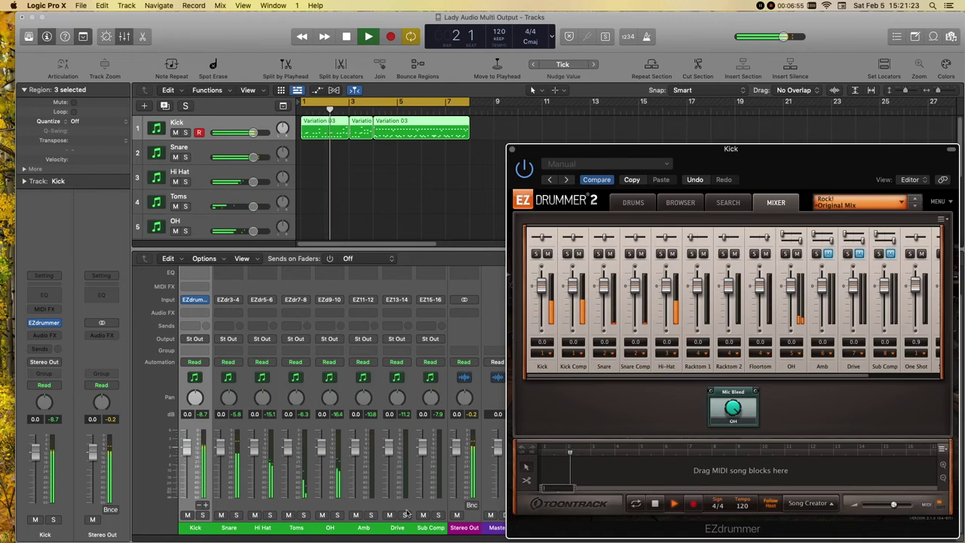
click(828, 253)
click(860, 254)
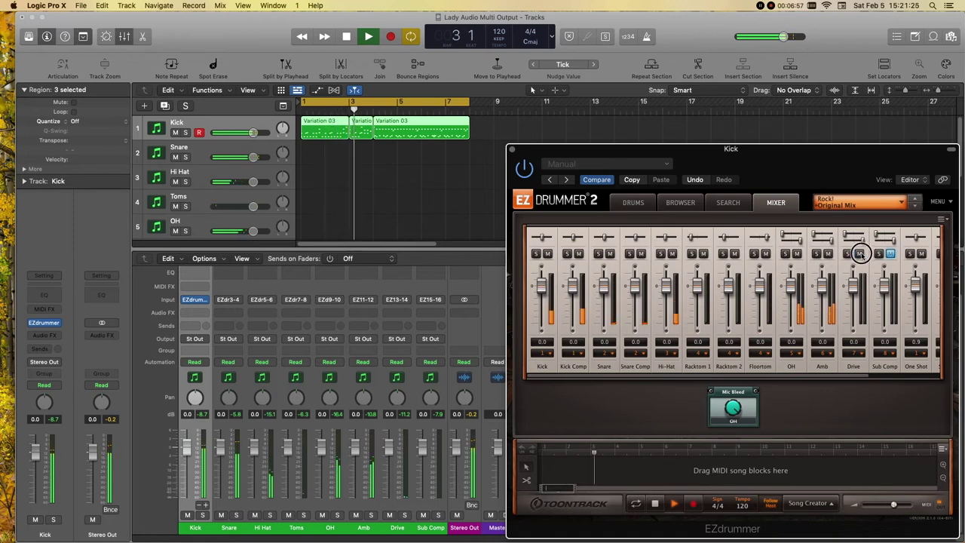
click(891, 254)
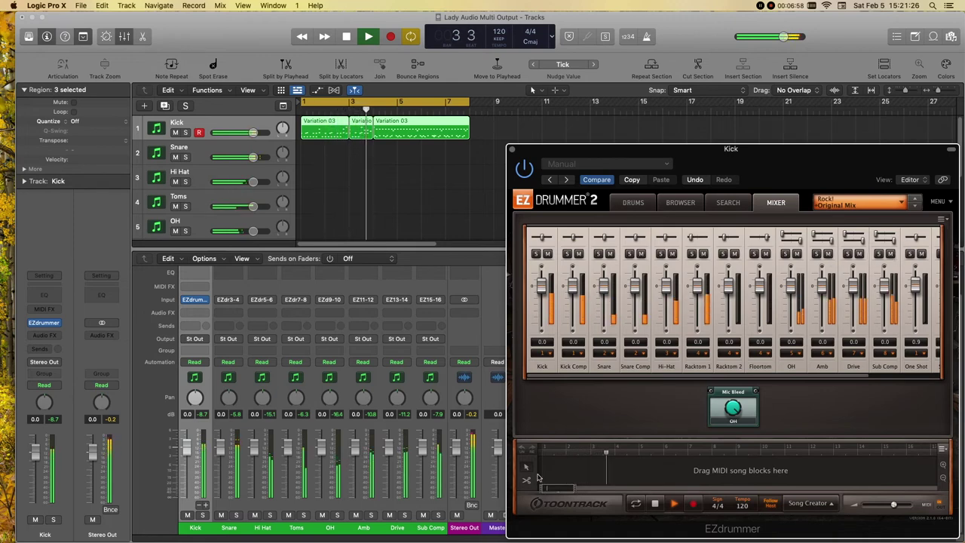
Mute the Amb, Drive and Sub Comp channels in Logic's mixer.
click(356, 515)
click(389, 516)
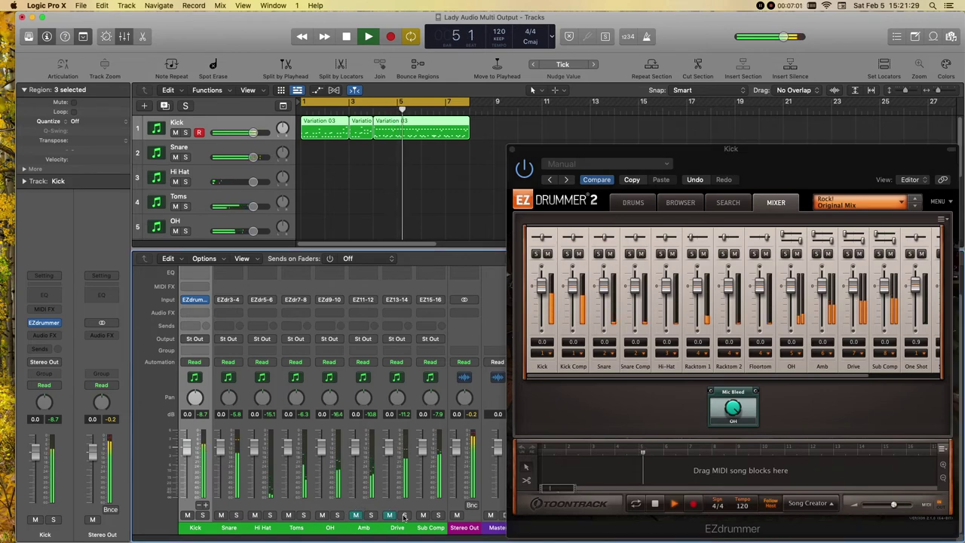
click(423, 515)
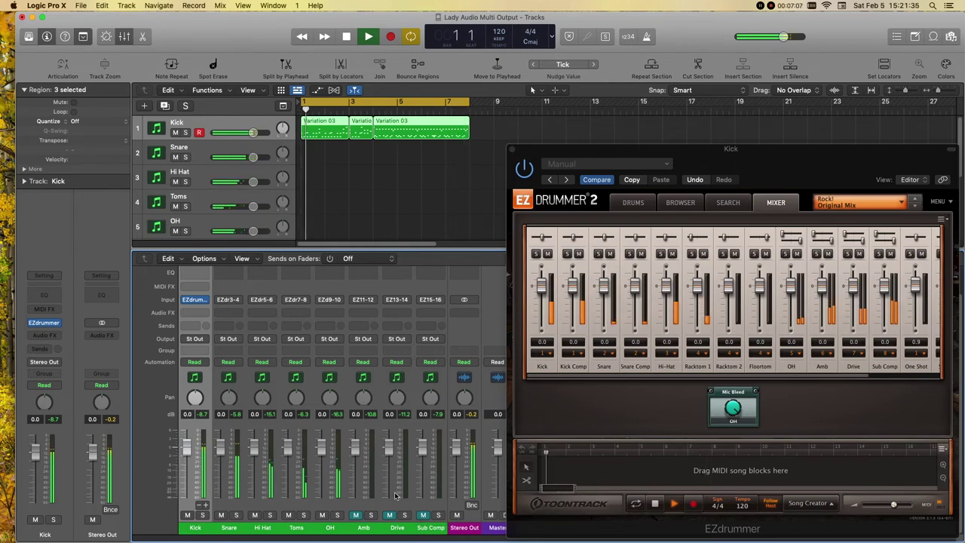
Stop playback and enlarge the track list so all eight drum tracks through Sub Comp show.
key(space)
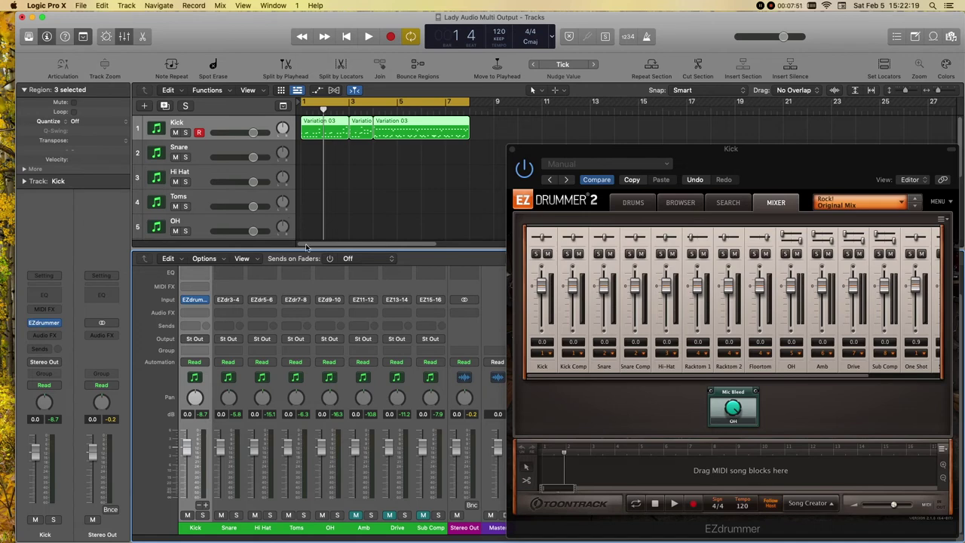
drag(307, 249, 307, 349)
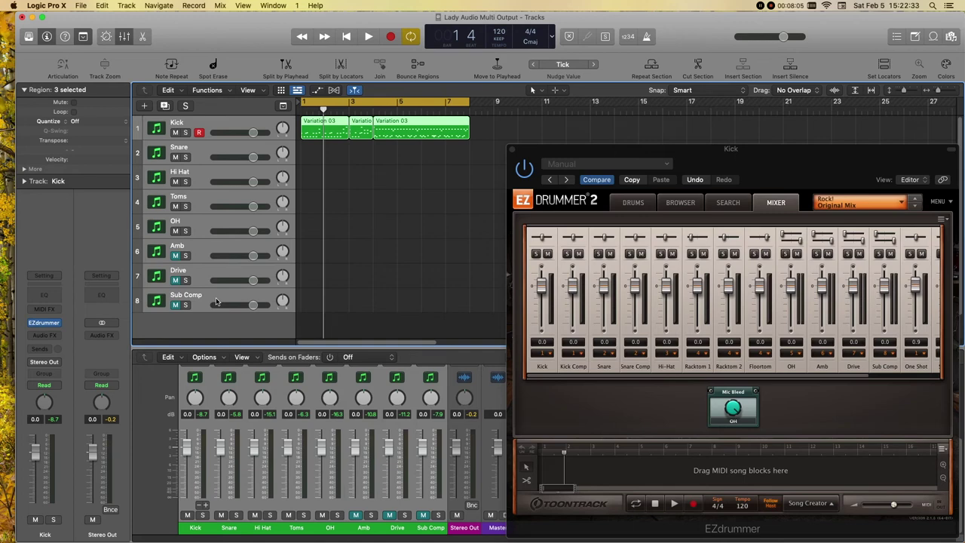
Bring up the Kick track header's context menu.
right_click(222, 125)
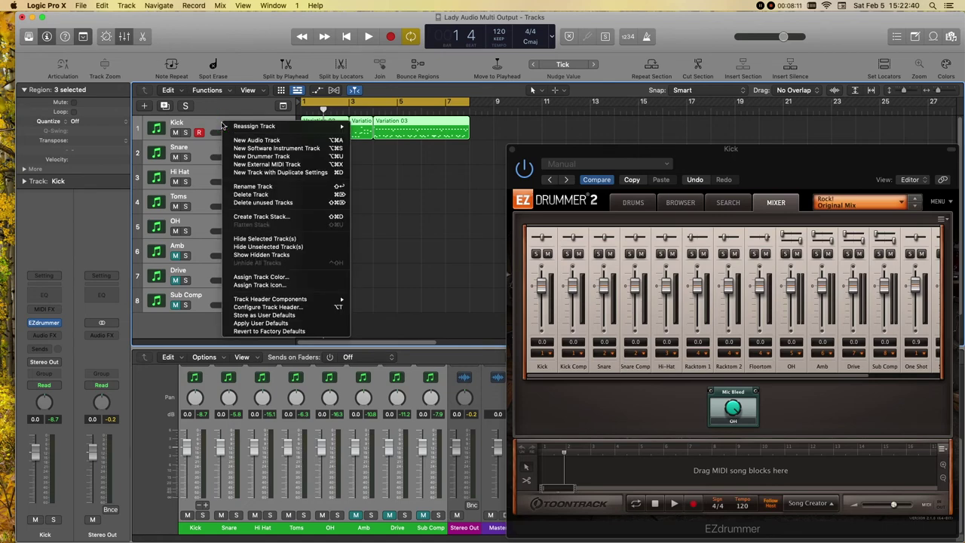
Create a Summing Stack (Sum 8) containing the eight drum tracks.
click(277, 217)
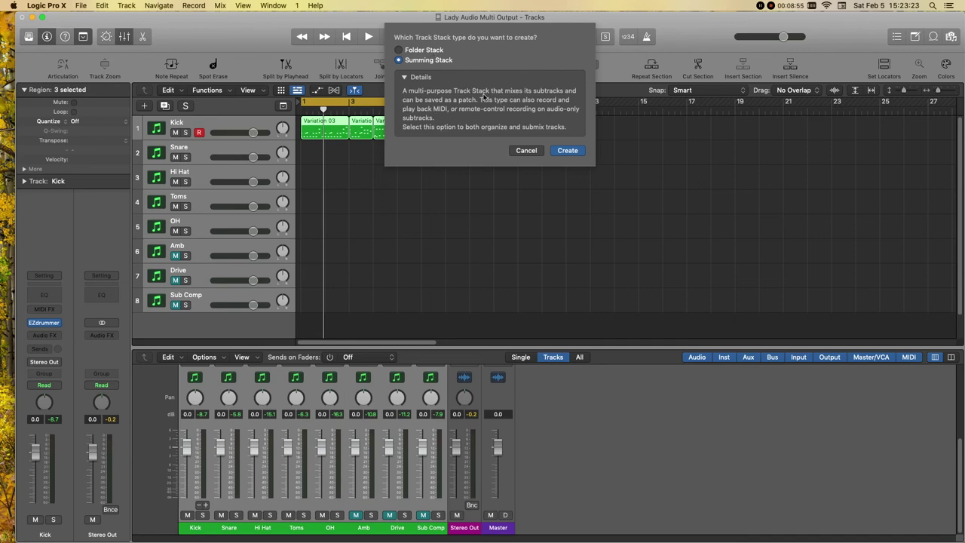
click(568, 151)
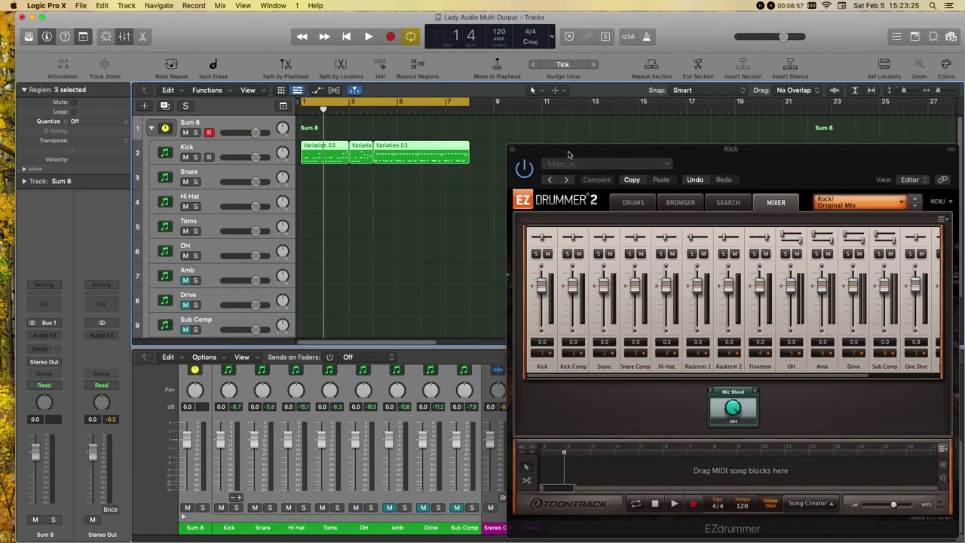
Rename the Sum 8 stack to Drums.
click(192, 126)
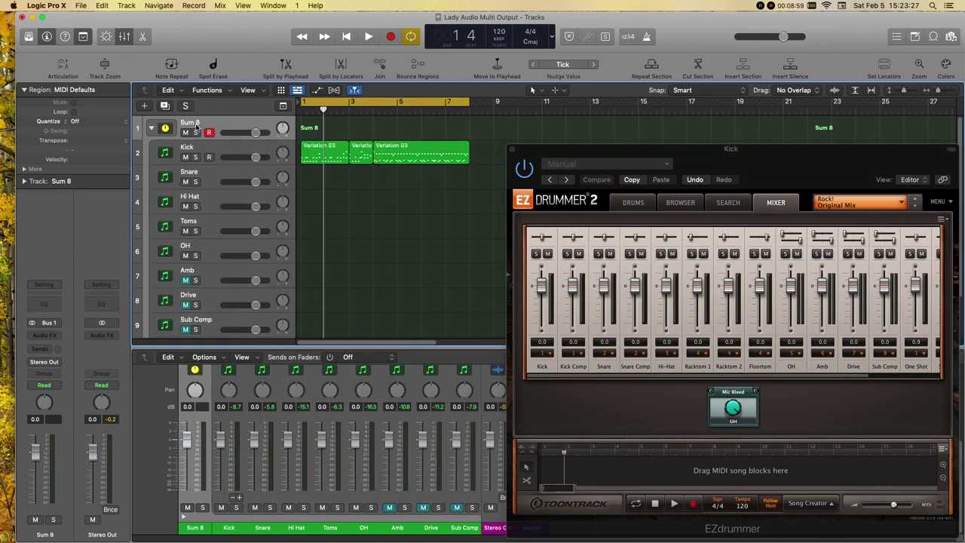
double_click(192, 123)
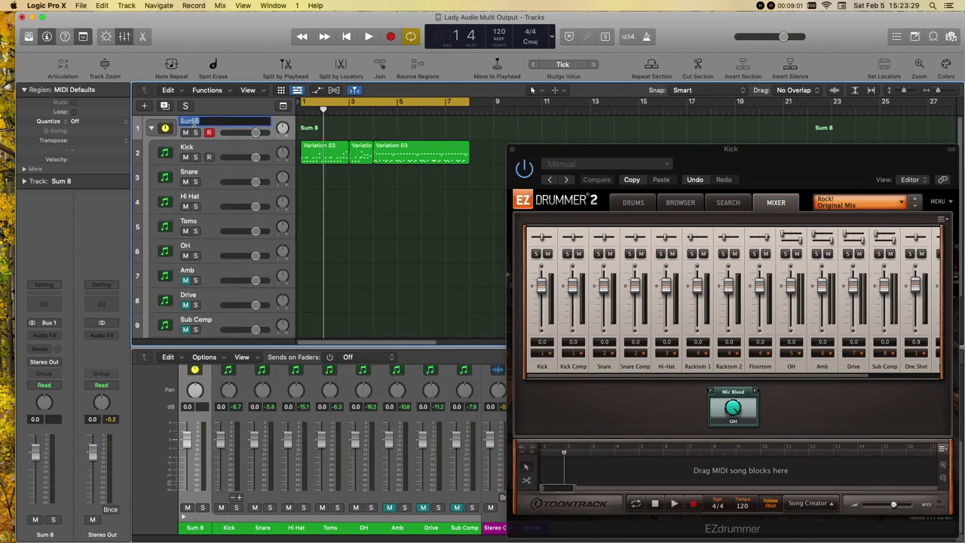
text(Drums)
key(Return)
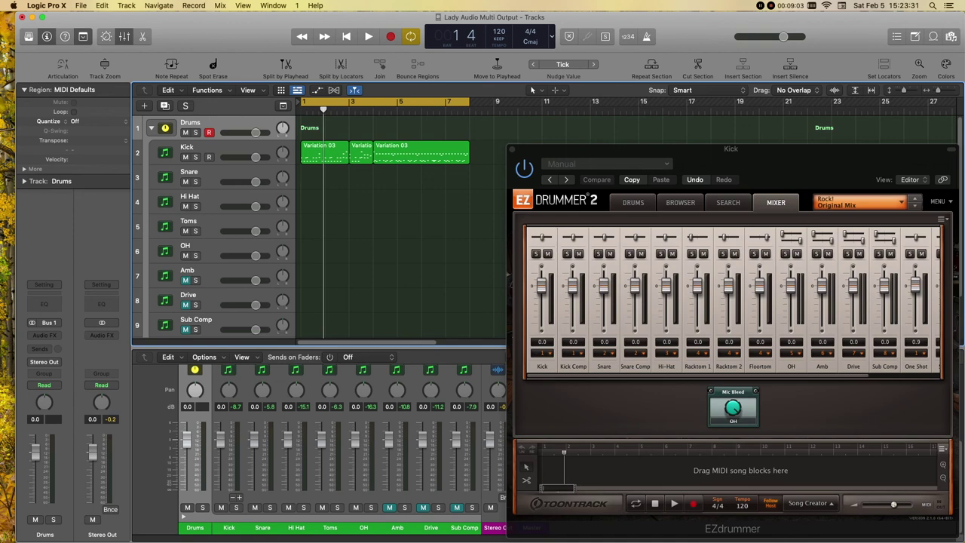
During playback, unmute Amb, Drive and Sub Comp, re-mute Amb, then stop.
key(space)
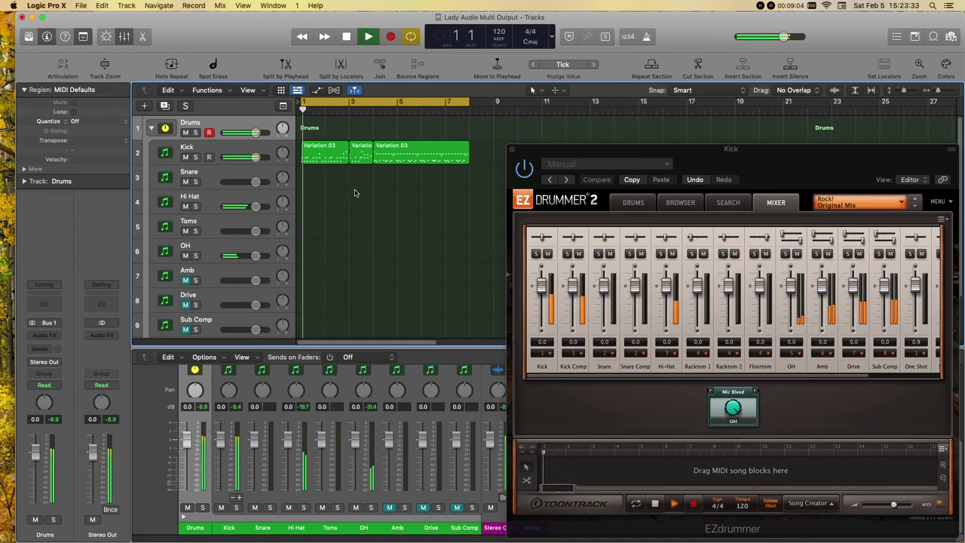
click(389, 508)
click(423, 507)
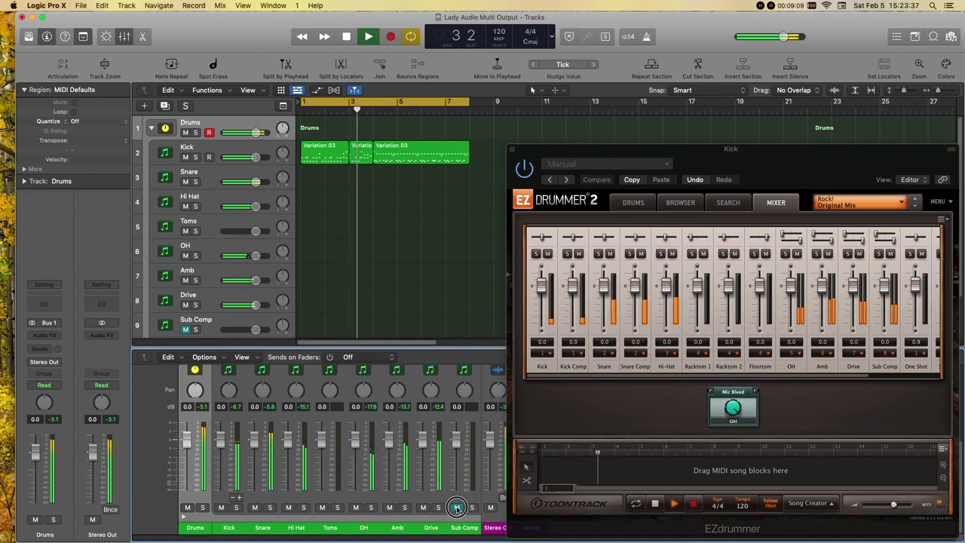
click(456, 508)
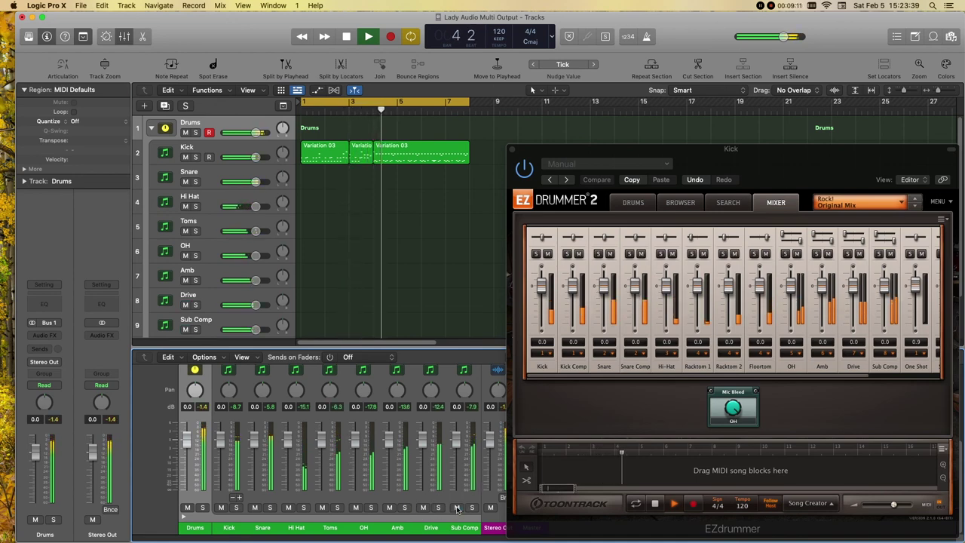
click(389, 508)
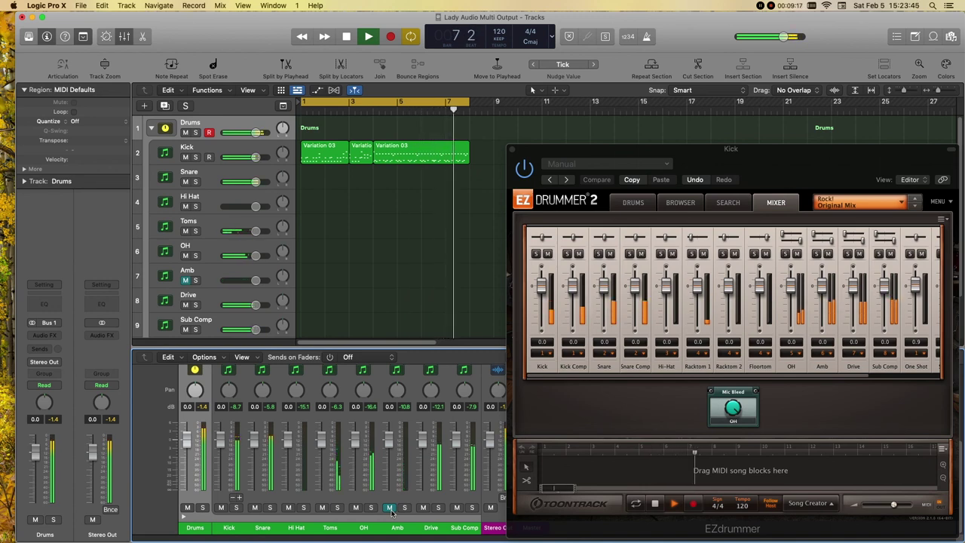
key(space)
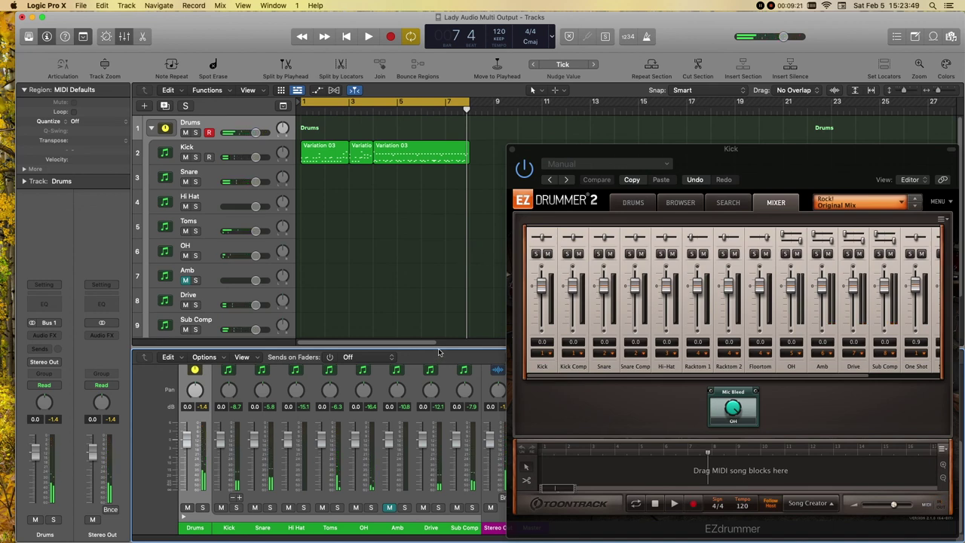
Enlarge the mixer to show each drum channel's EZdrummer input and its Bus 1 output.
drag(436, 353, 439, 229)
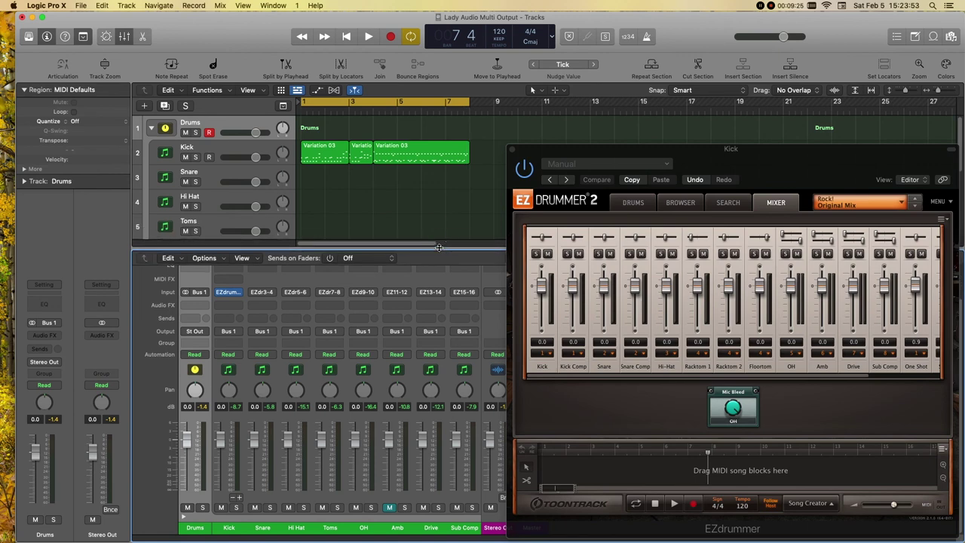